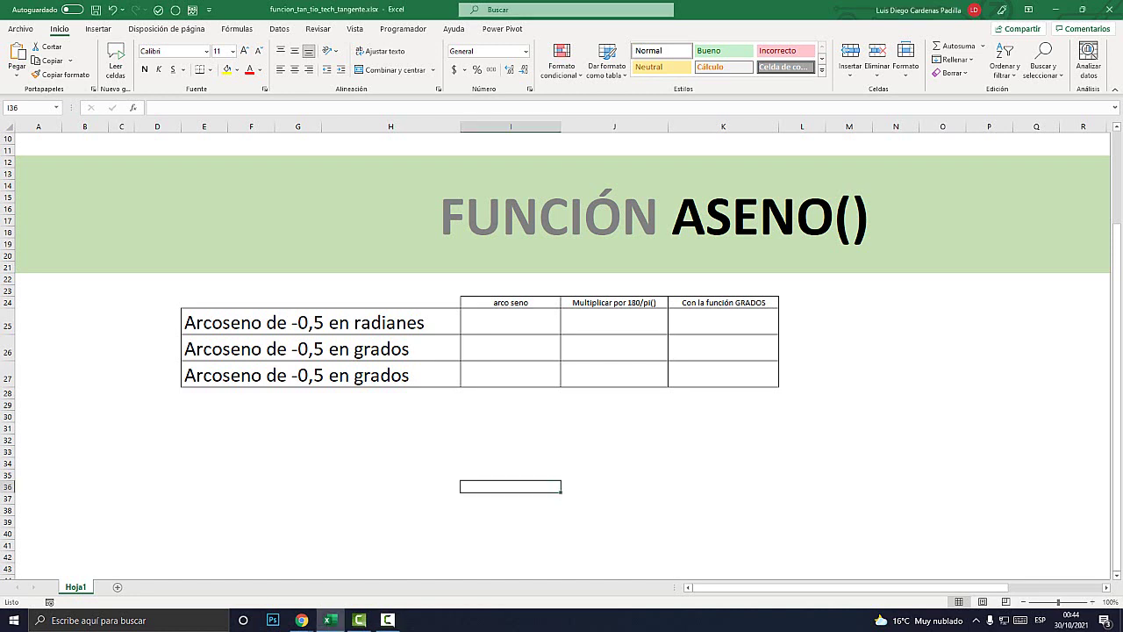
Bring the Microsoft support article on the ASENO function to the front in Chrome
{"action": "left_click", "coordinate": [614, 486]}
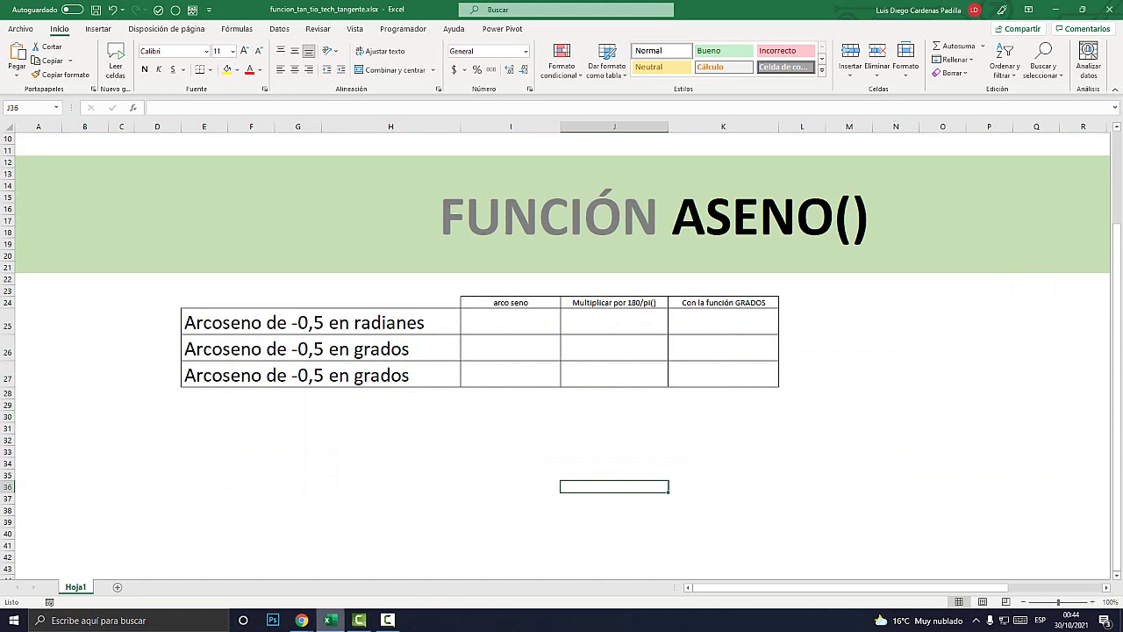
{"action": "left_click", "coordinate": [301, 620]}
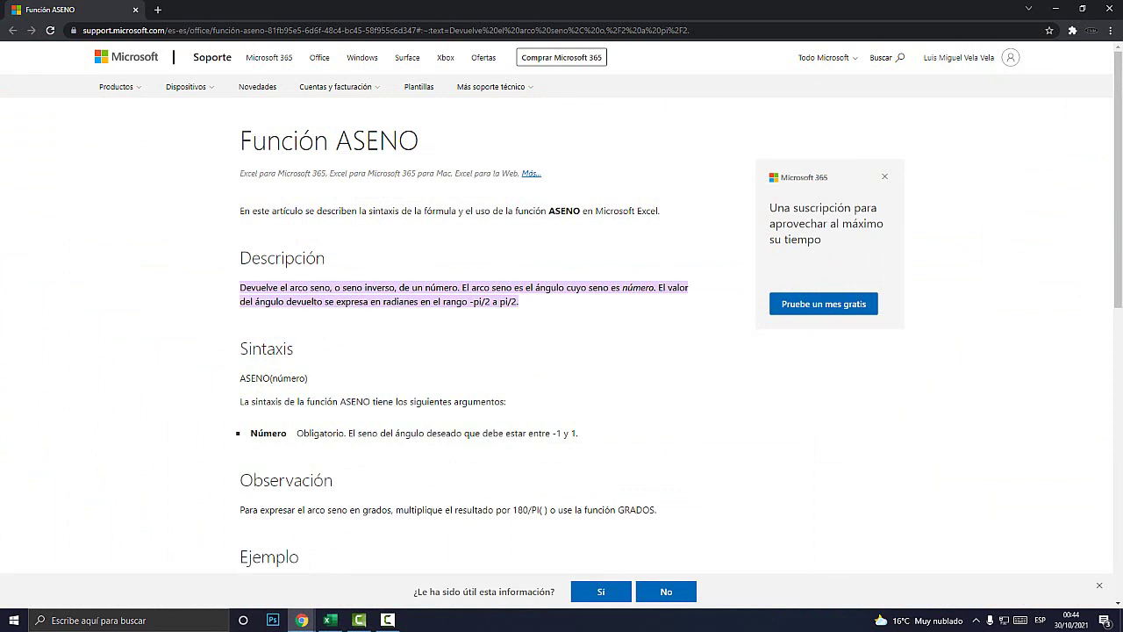
{"action": "double_click", "coordinate": [377, 140]}
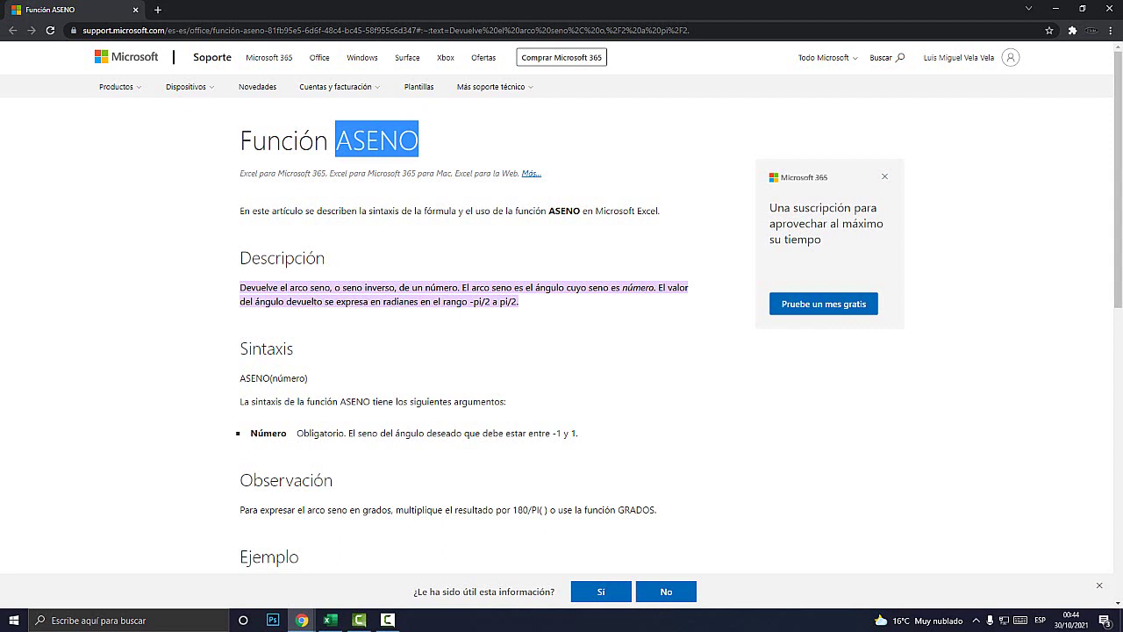
{"action": "left_click", "coordinate": [377, 141]}
{"action": "left_click_drag", "start_coordinate": [241, 287], "coordinate": [514, 287]}
{"action": "left_click", "coordinate": [395, 287]}
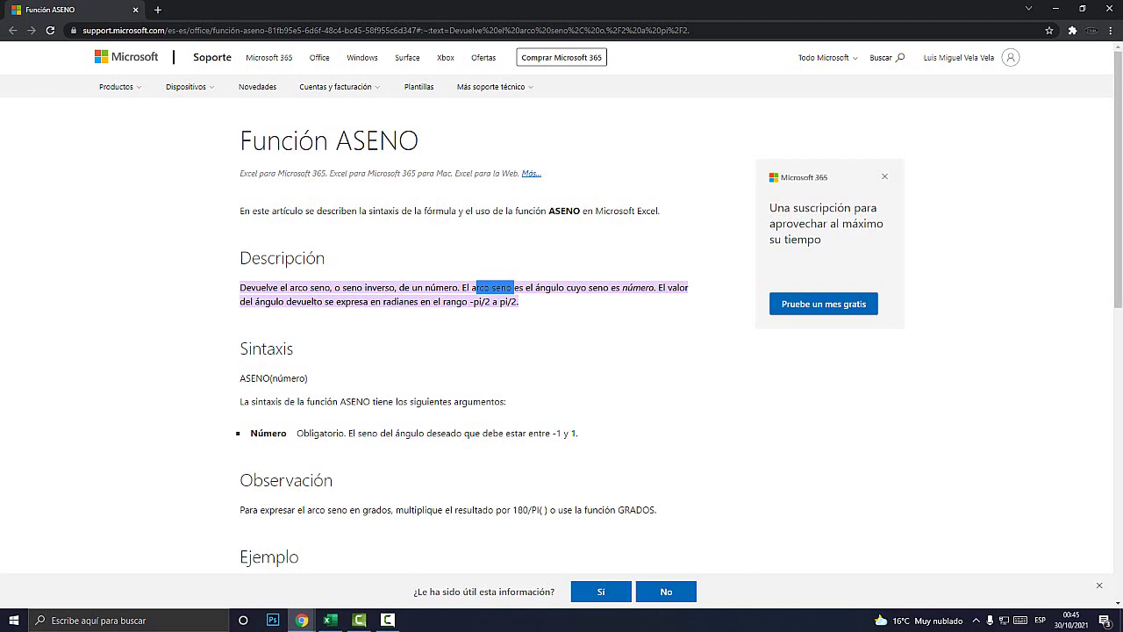
Highlight the Sintaxis heading, the ASENO function name and the number argument's allowed range
{"action": "scroll", "coordinate": [562, 307], "scroll_direction": "down", "scroll_amount": 2}
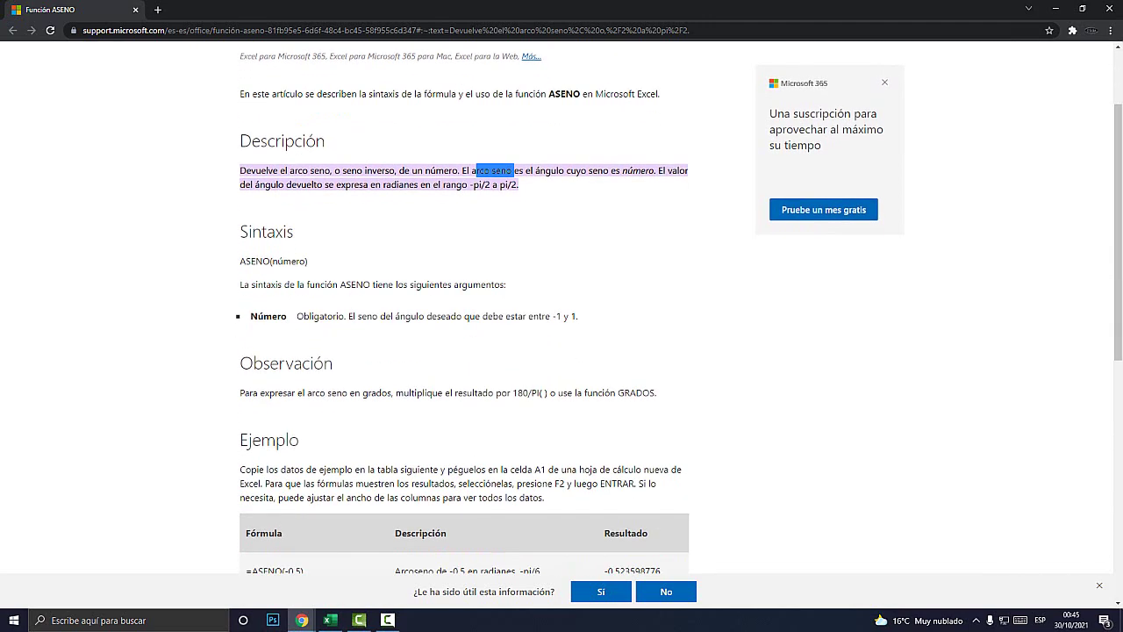
{"action": "double_click", "coordinate": [266, 232]}
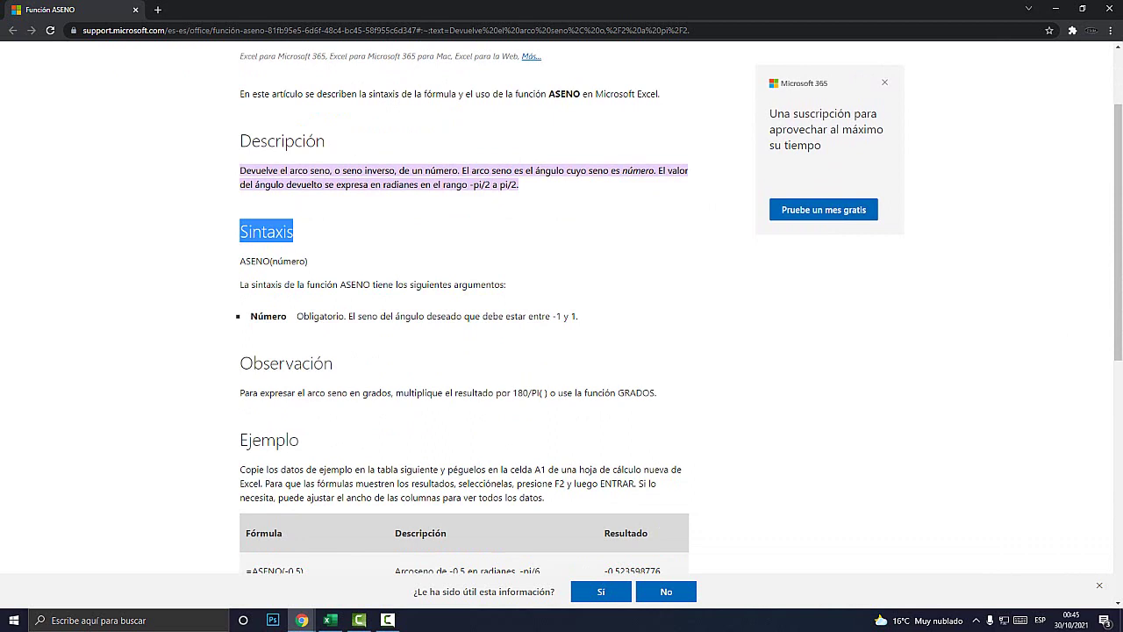
{"action": "left_click_drag", "start_coordinate": [240, 260], "coordinate": [262, 261]}
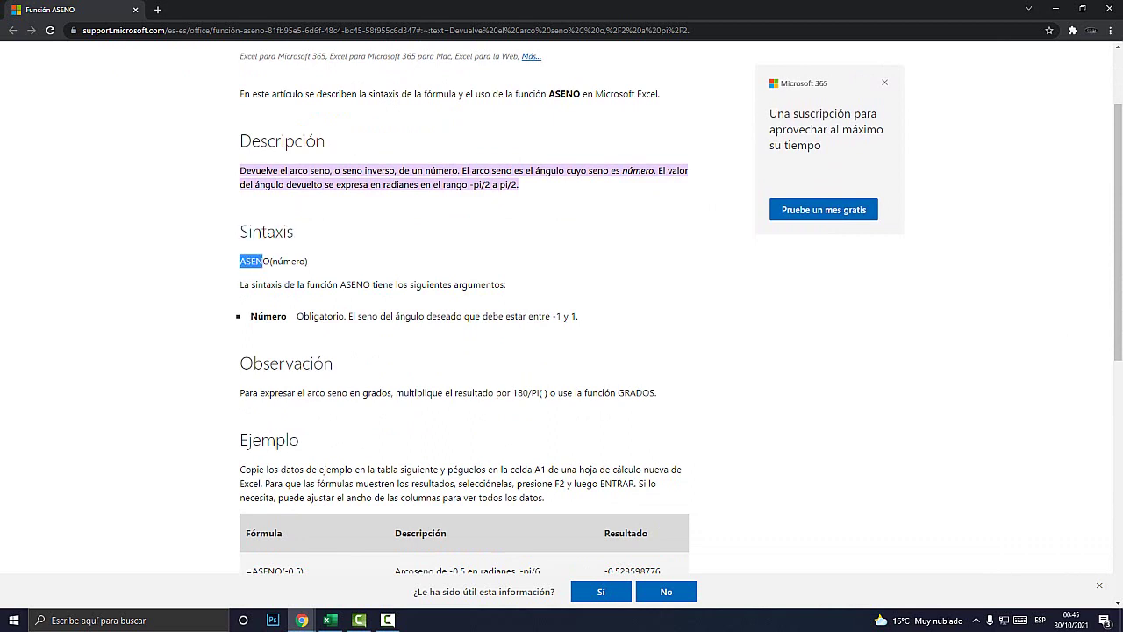
{"action": "left_click_drag", "start_coordinate": [241, 363], "coordinate": [332, 364]}
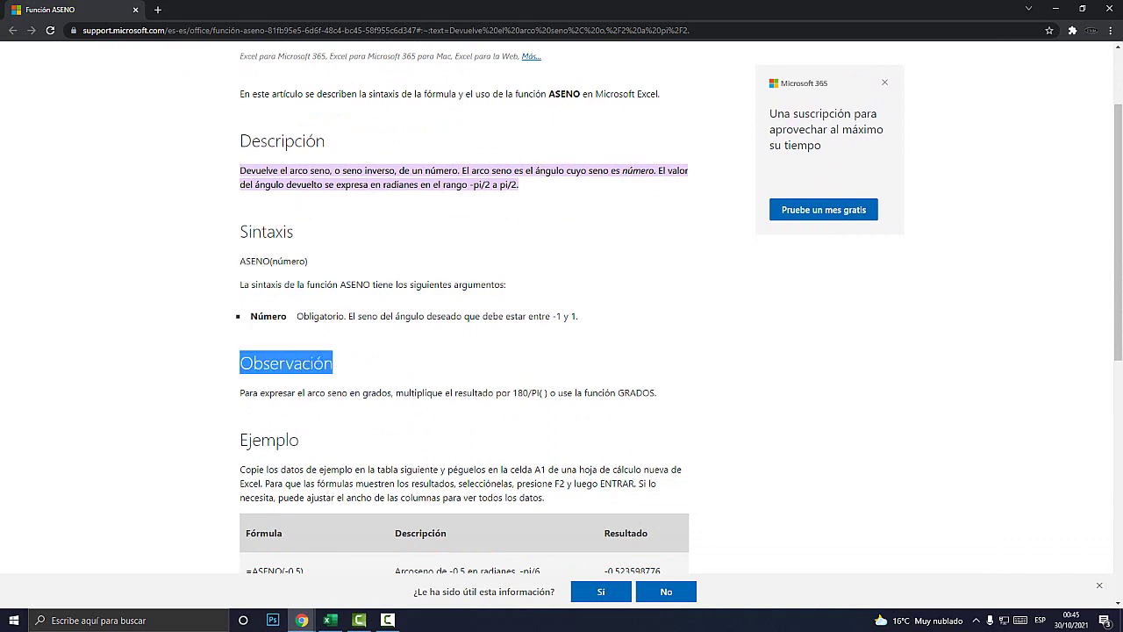
{"action": "left_click_drag", "start_coordinate": [258, 316], "coordinate": [539, 316]}
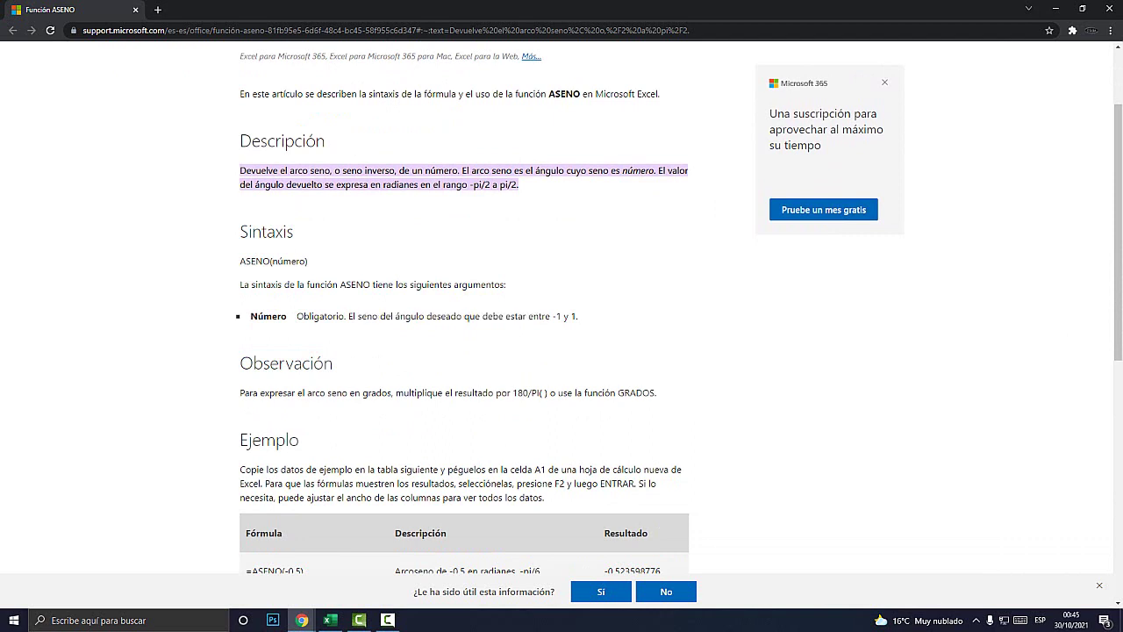
Highlight the 180/PI( ) and GRADOS conversion options, then select cell I25 back in Excel
{"action": "double_click", "coordinate": [286, 364]}
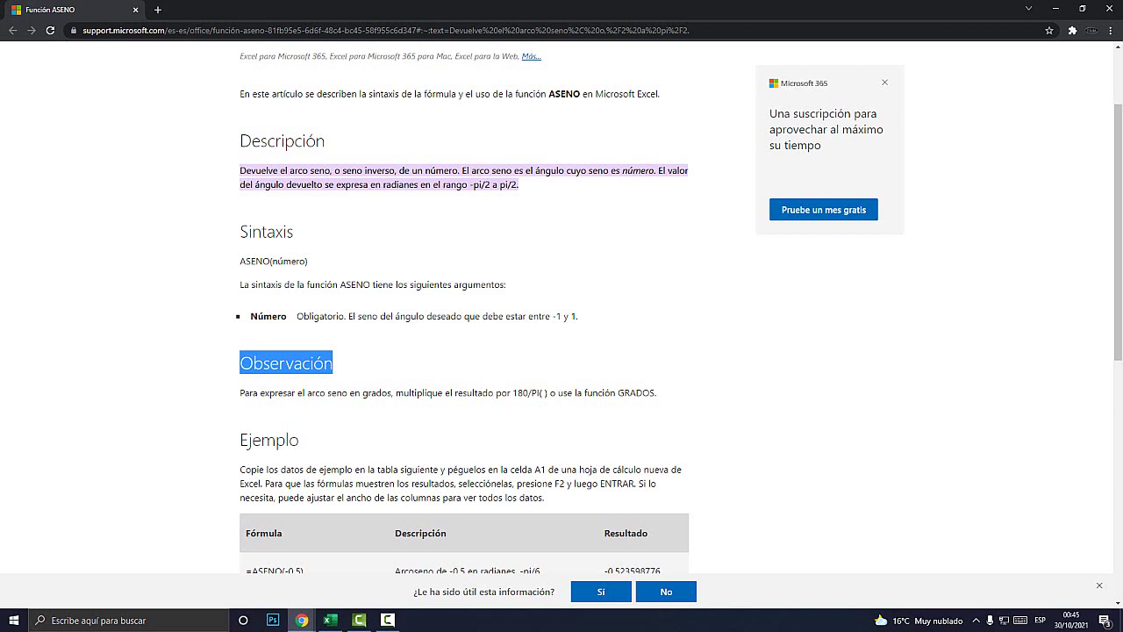
{"action": "left_click_drag", "start_coordinate": [513, 392], "coordinate": [547, 393]}
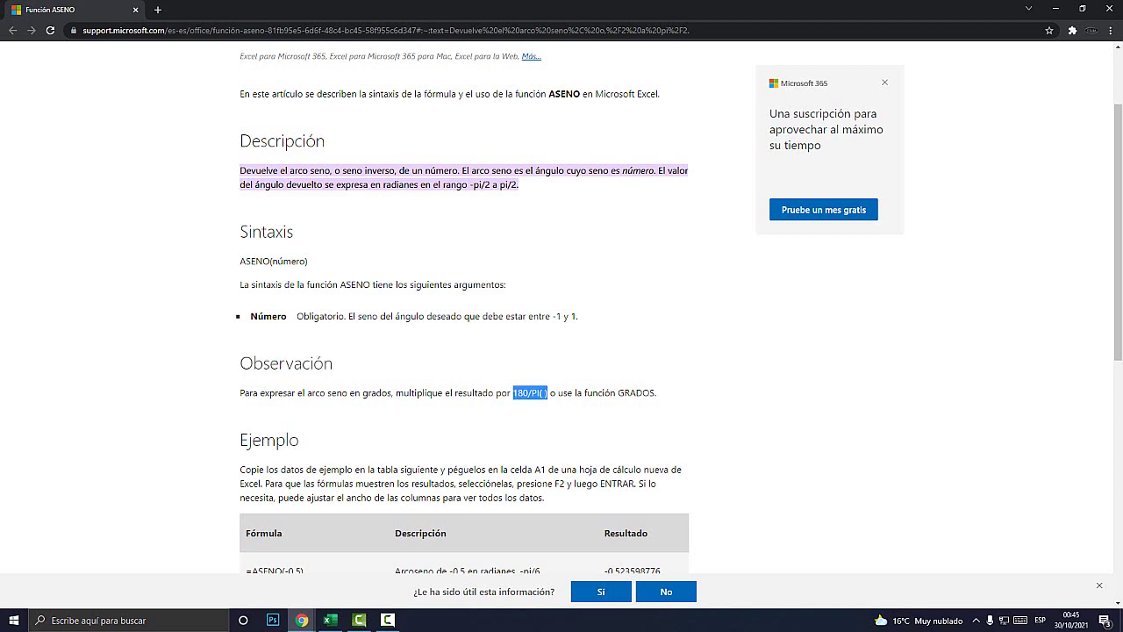
{"action": "left_click_drag", "start_coordinate": [619, 393], "coordinate": [656, 392]}
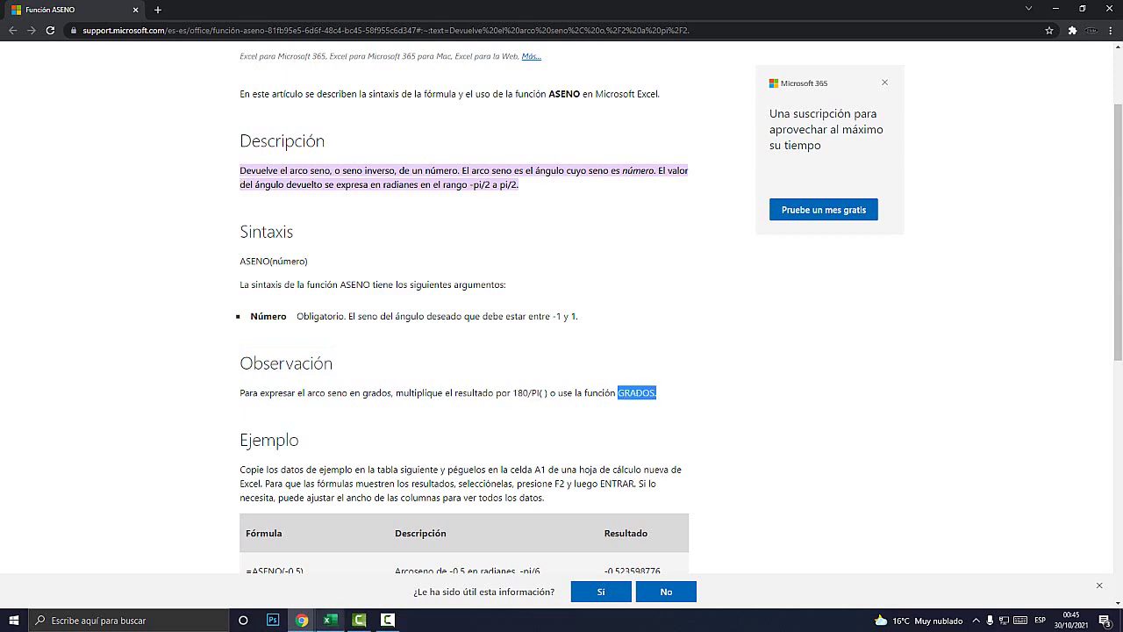
{"action": "left_click", "coordinate": [330, 619]}
{"action": "left_click", "coordinate": [510, 321]}
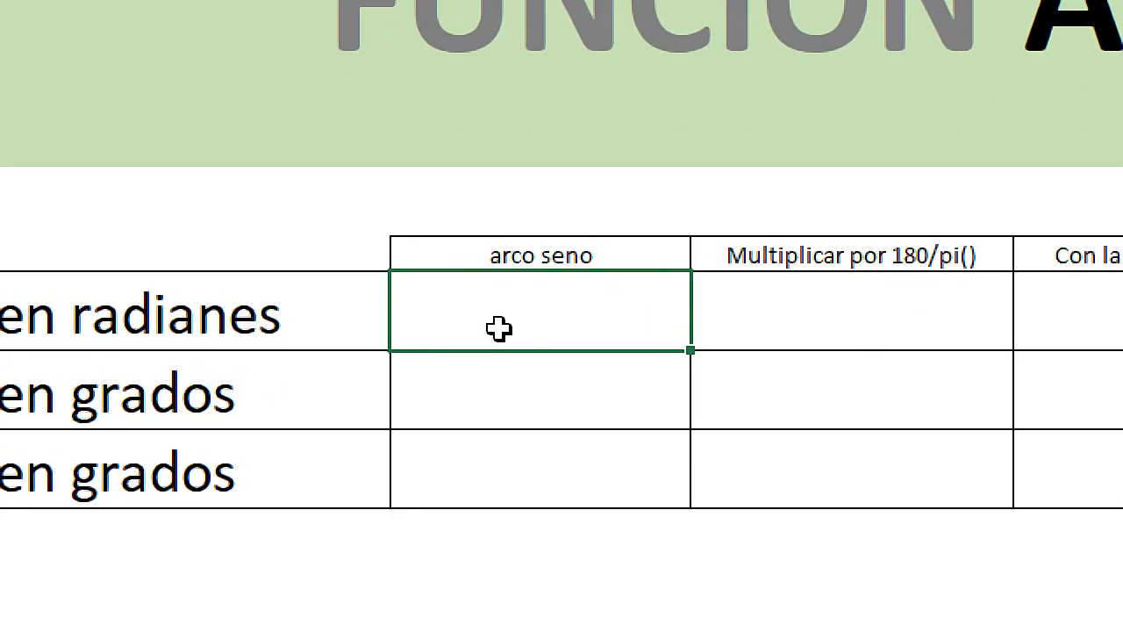
Enter =ASENO(-0.5) in I25, replacing the decimal comma with a period, to get -0.523599
{"action": "type", "text": "=a"}
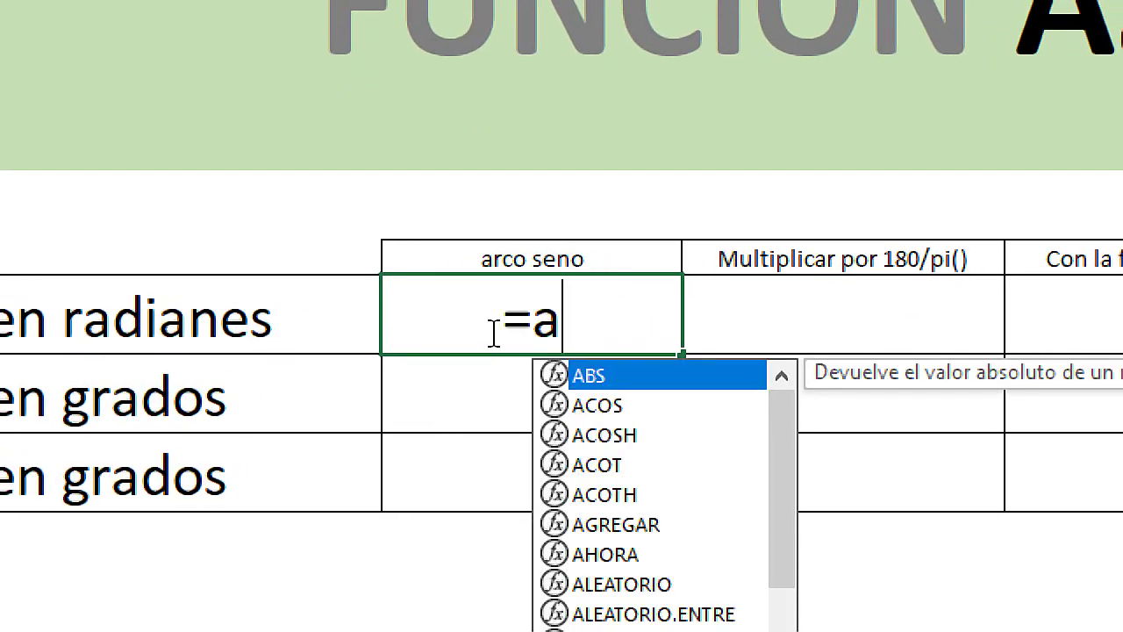
{"action": "type", "text": "seno"}
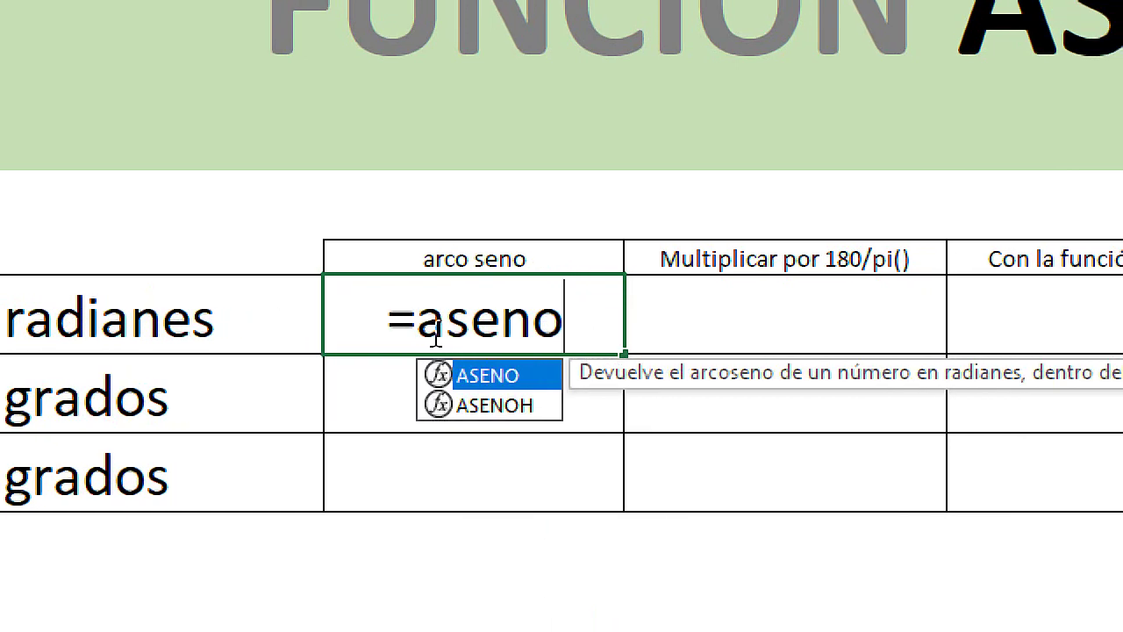
{"action": "type", "text": "("}
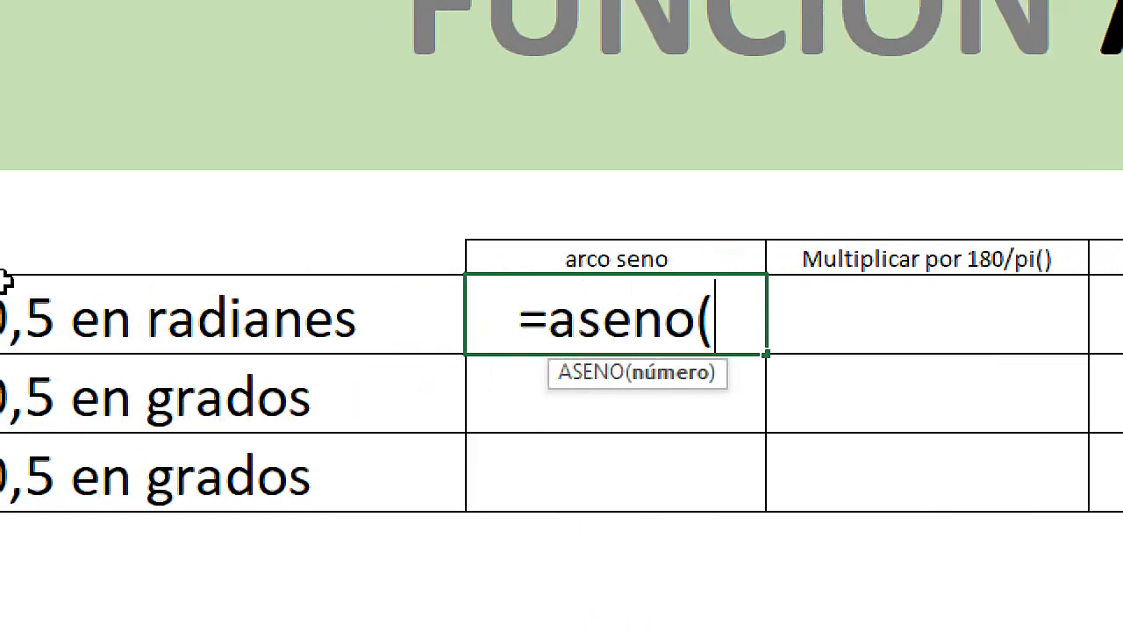
{"action": "type", "text": "-"}
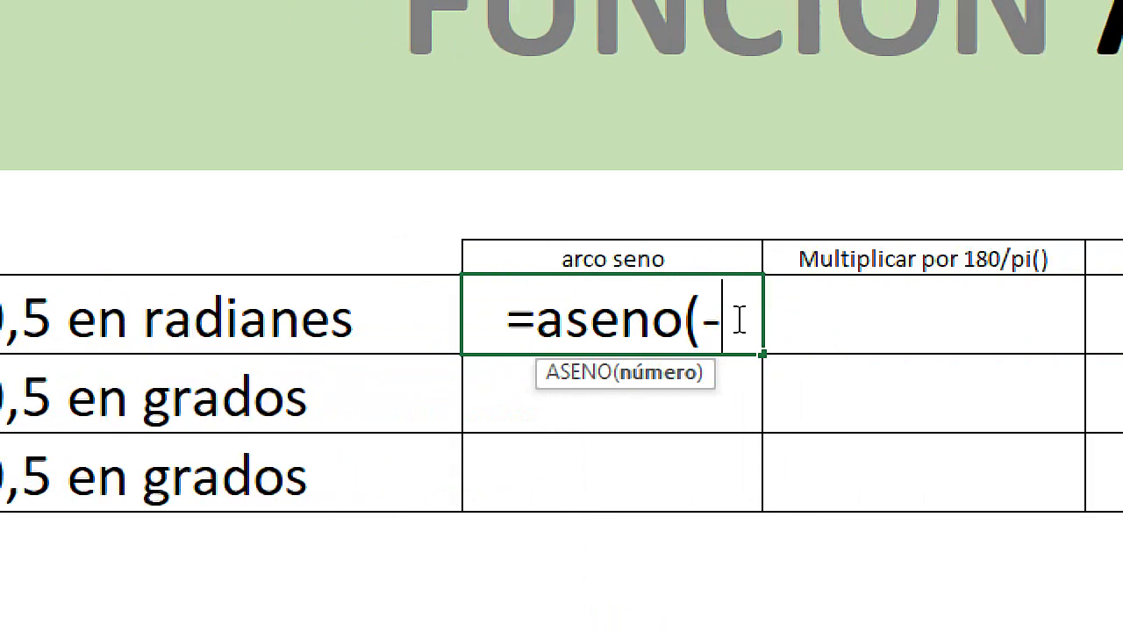
{"action": "type", "text": "0,5"}
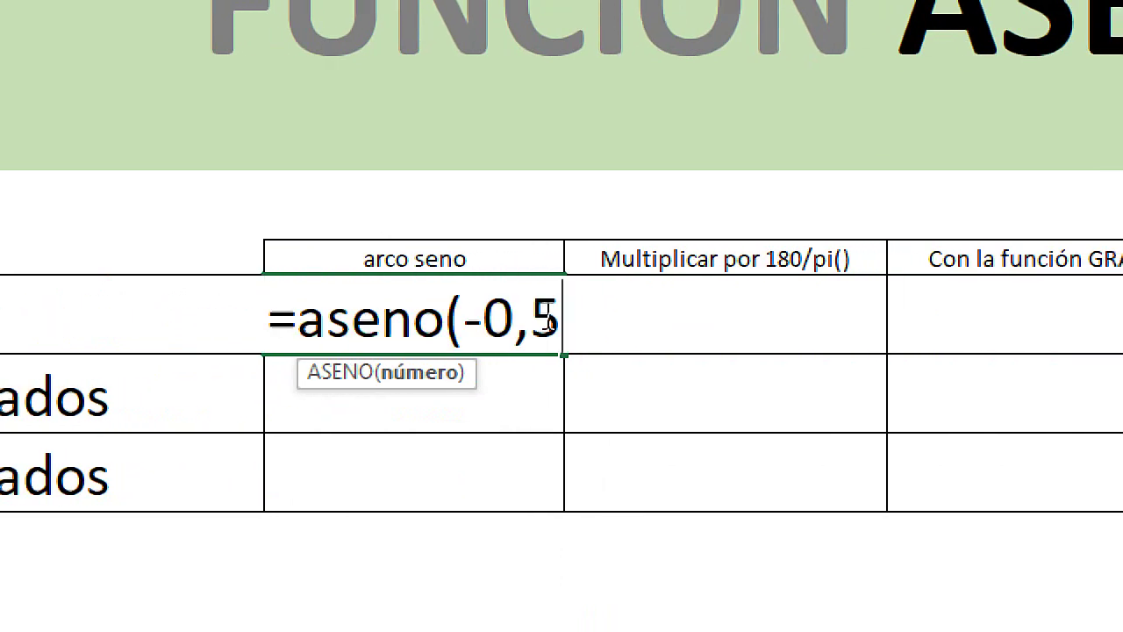
{"action": "left_click", "coordinate": [535, 320]}
{"action": "key", "text": "BackSpace"}
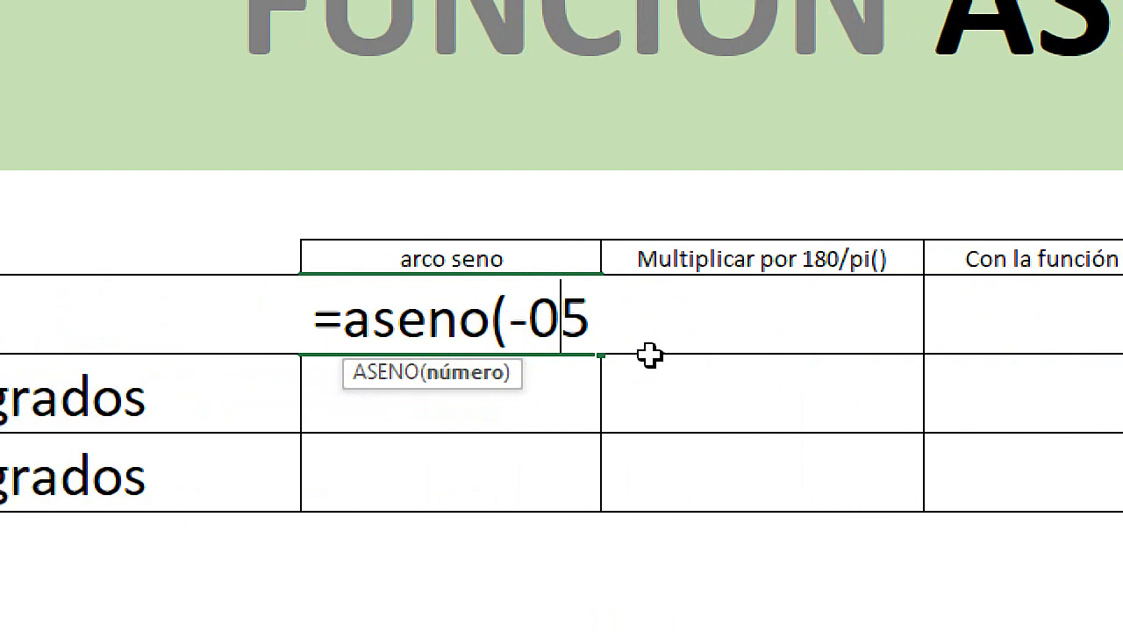
{"action": "type", "text": ".5"}
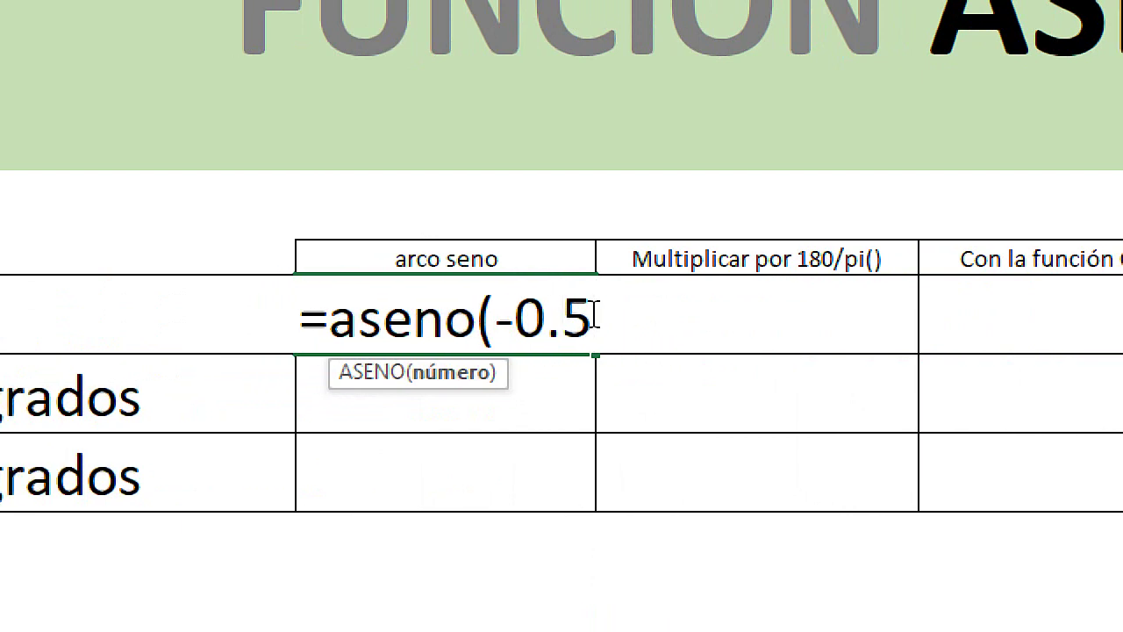
{"action": "type", "text": ")"}
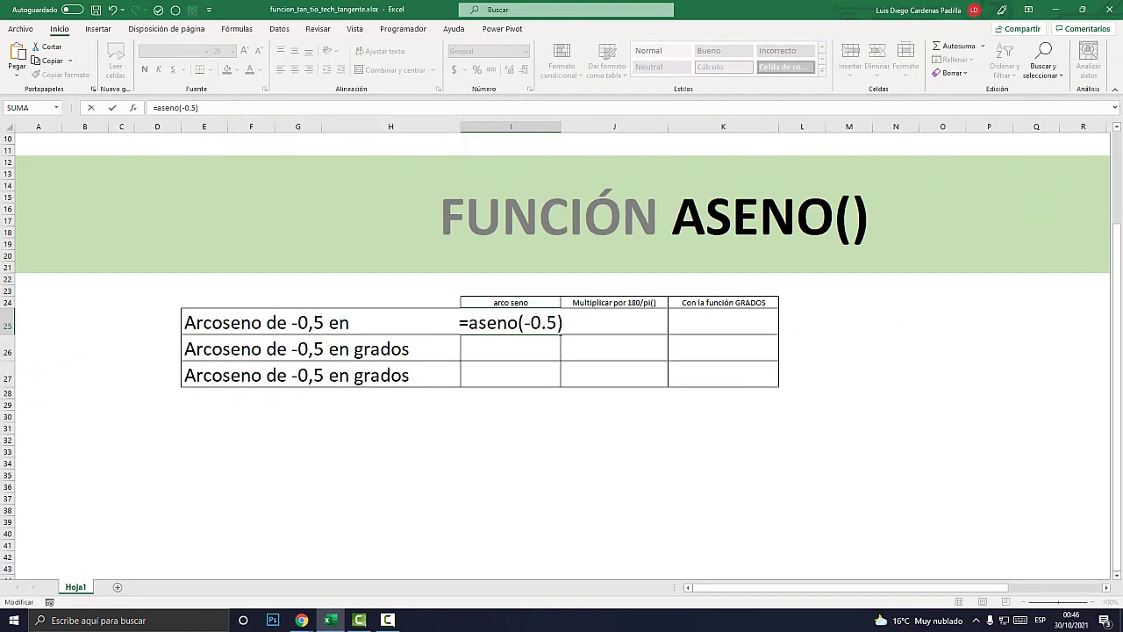
{"action": "key", "text": "Return"}
{"action": "left_click", "coordinate": [511, 322]}
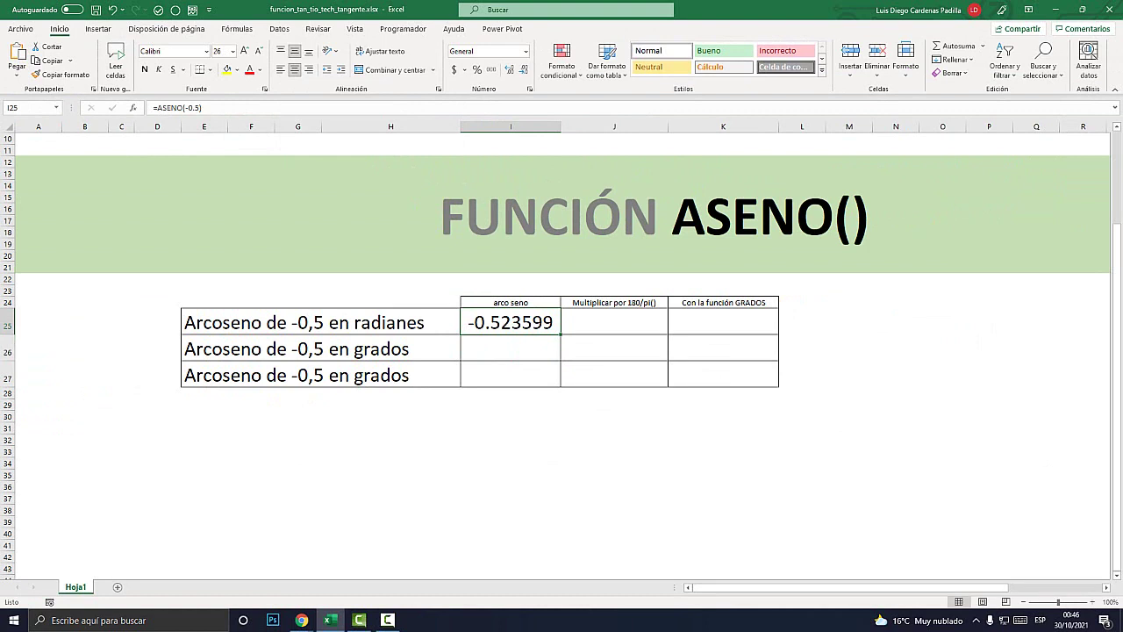
Enter =ASENO(-0.5)*180/PI() in J26, correcting the typo, so it shows -30 degrees
{"action": "double_click", "coordinate": [313, 349]}
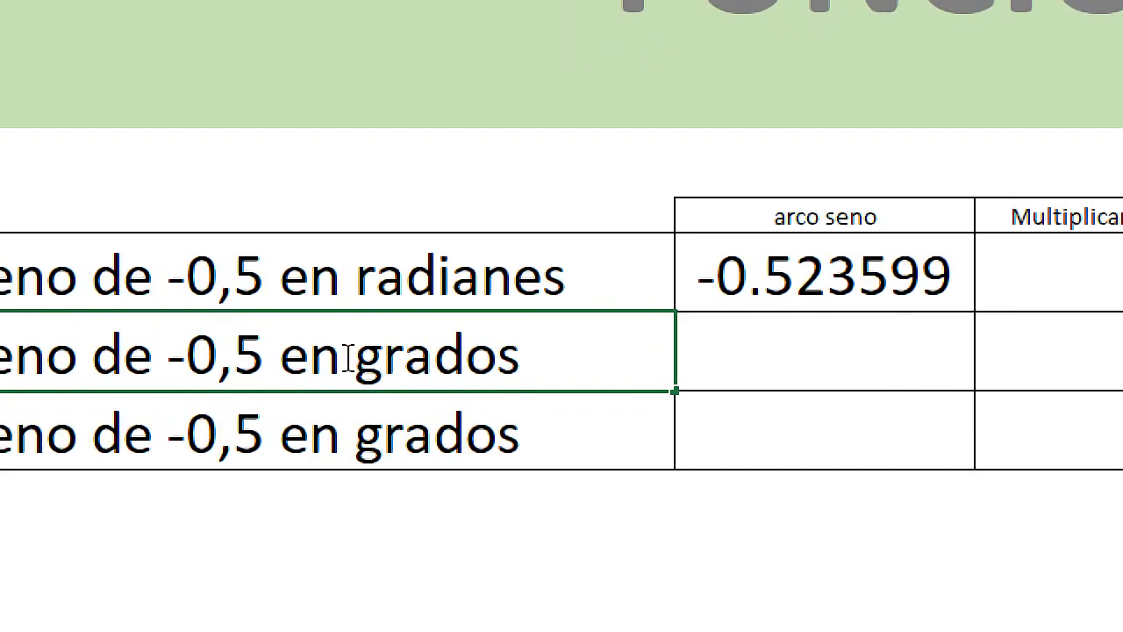
{"action": "left_click_drag", "start_coordinate": [388, 347], "coordinate": [541, 354]}
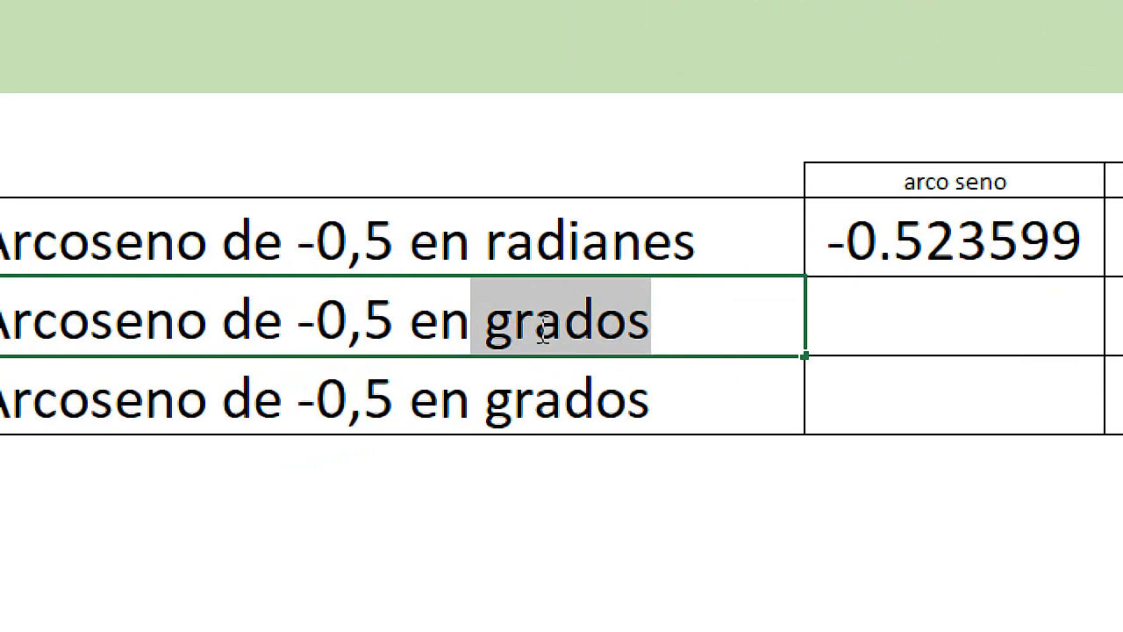
{"action": "key", "text": "Tab"}
{"action": "key", "text": "Tab"}
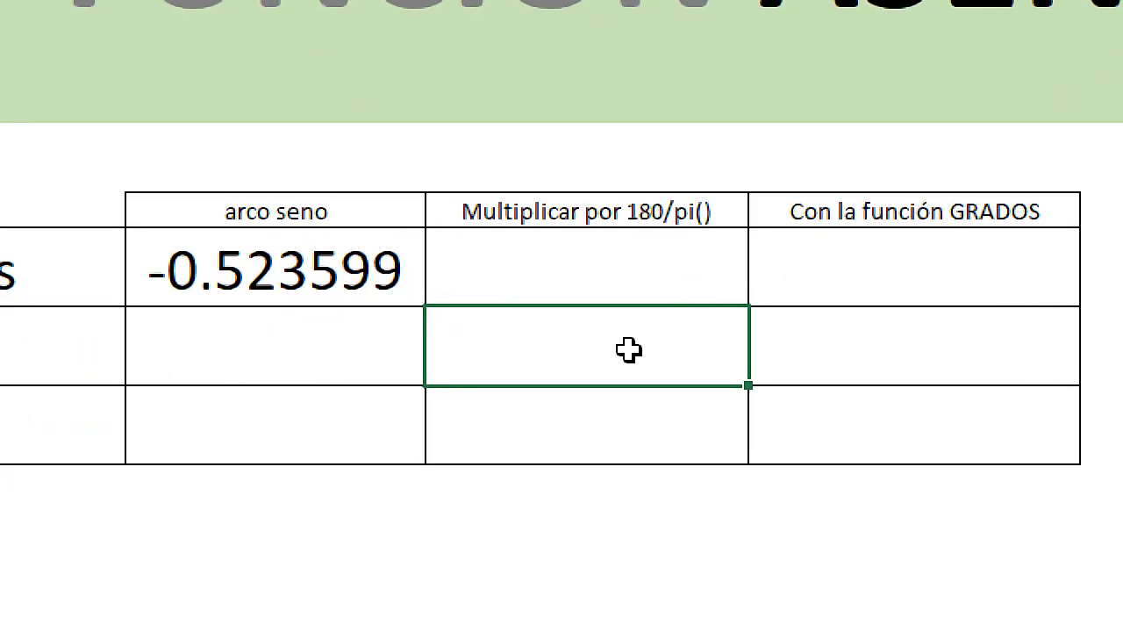
{"action": "type", "text": "="}
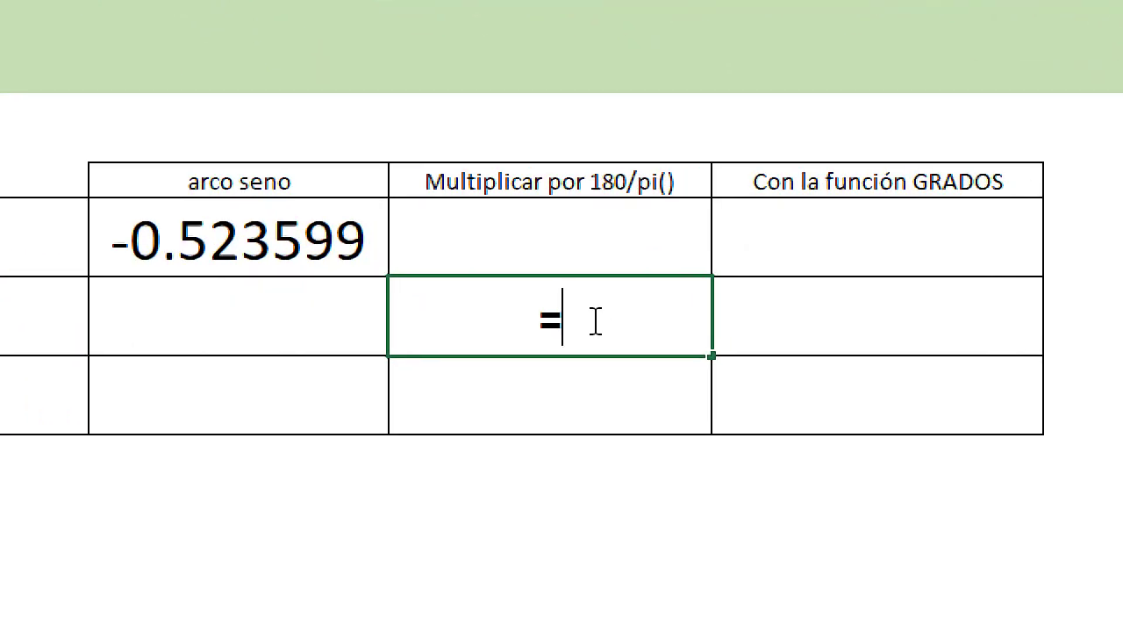
{"action": "type", "text": "aseno"}
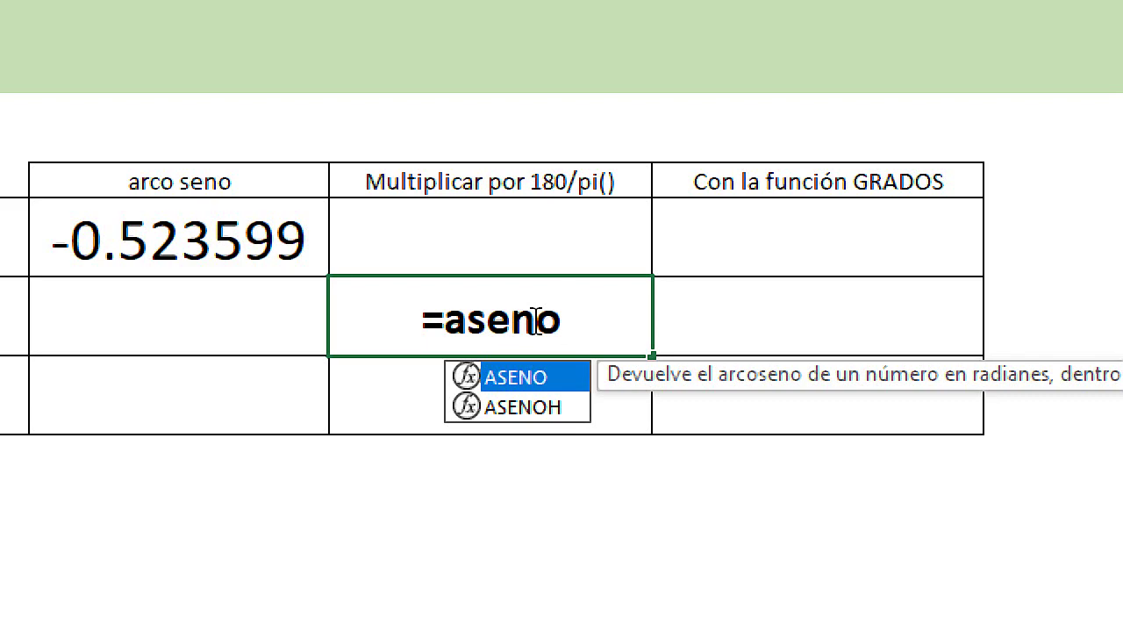
{"action": "key", "text": "Tab"}
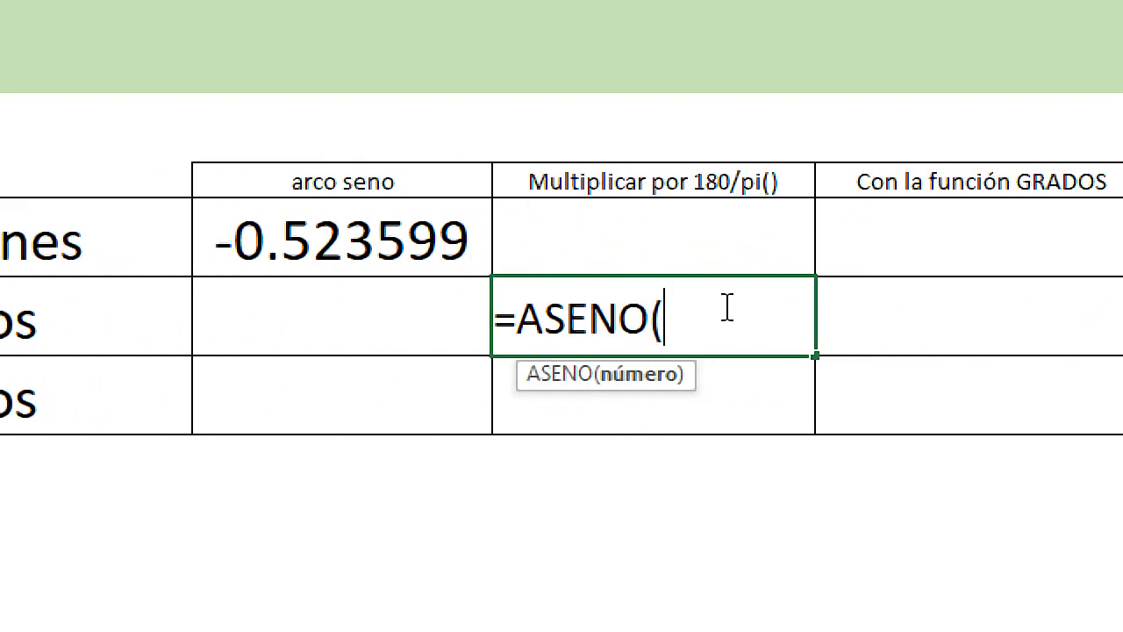
{"action": "type", "text": "-0.5"}
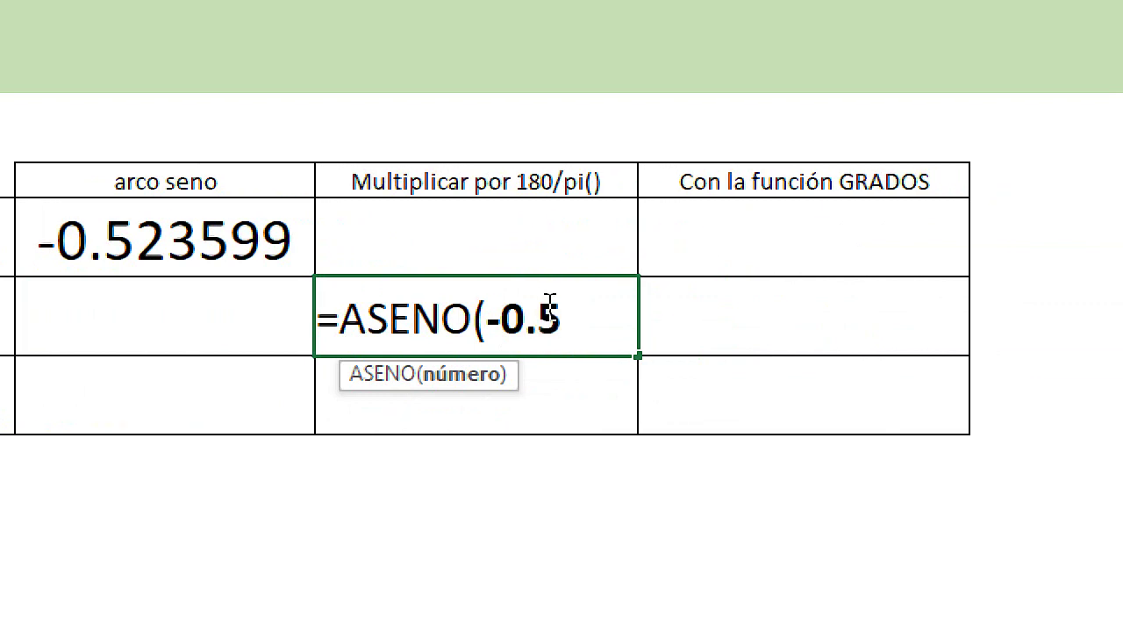
{"action": "type", "text": ")"}
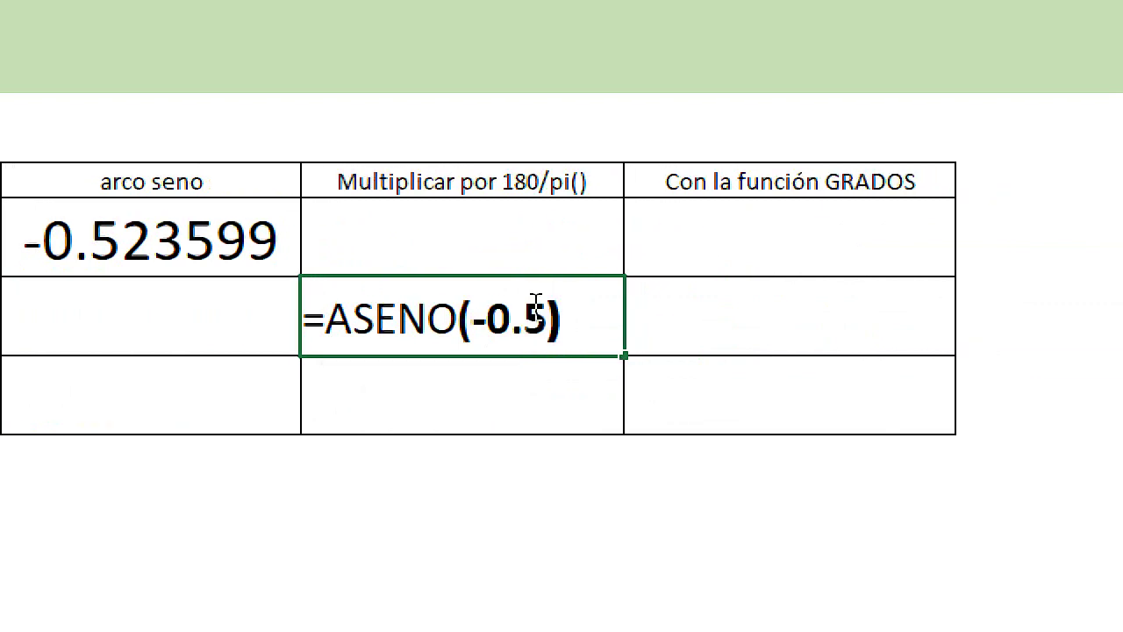
{"action": "type", "text": "*"}
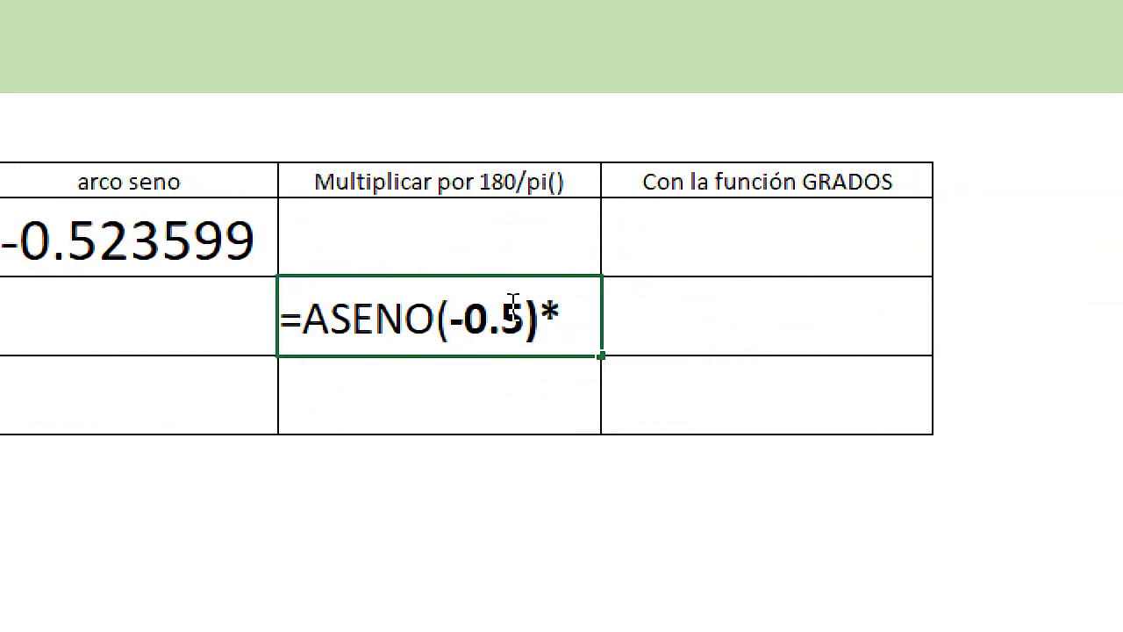
{"action": "type", "text": "180"}
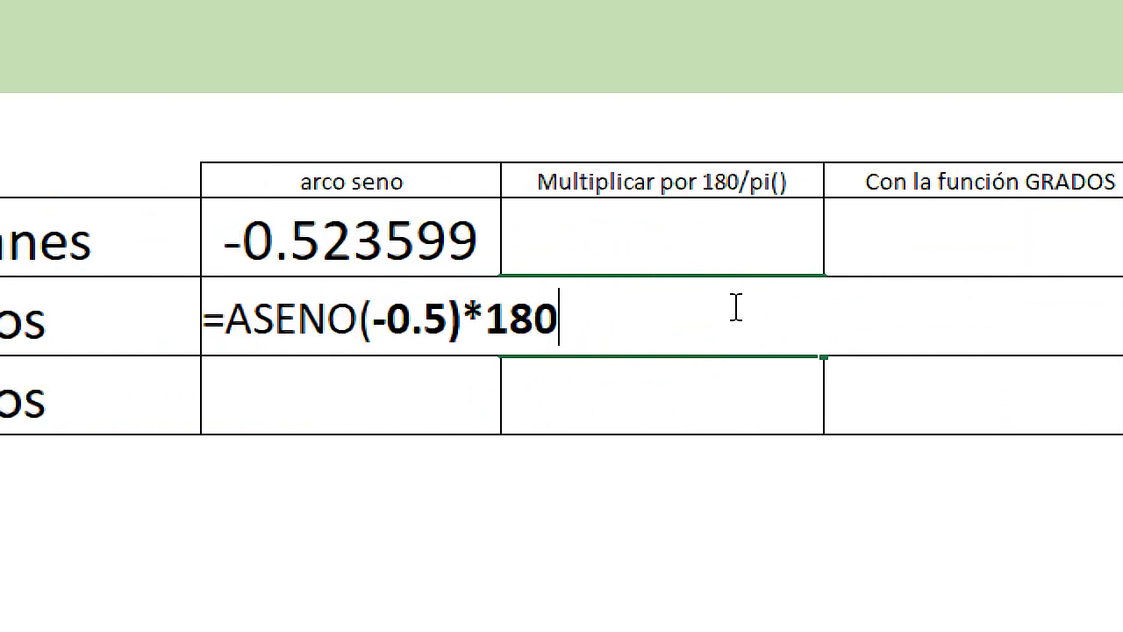
{"action": "type", "text": "(pi"}
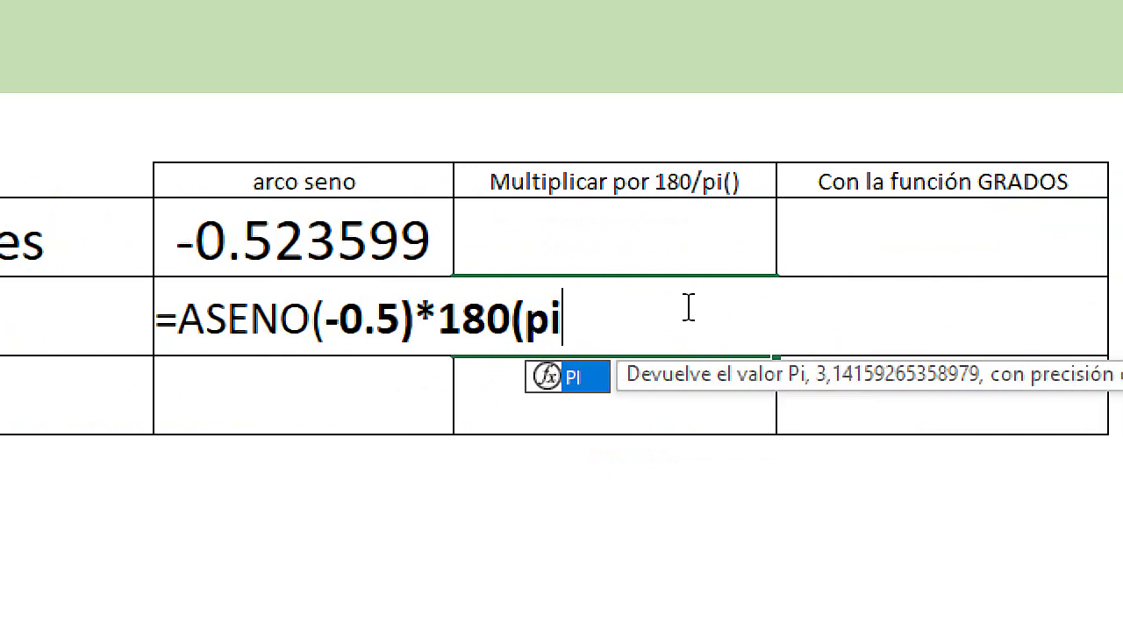
{"action": "key", "text": "BackSpace"}
{"action": "key", "text": "BackSpace"}
{"action": "key", "text": "BackSpace"}
{"action": "type", "text": "/p"}
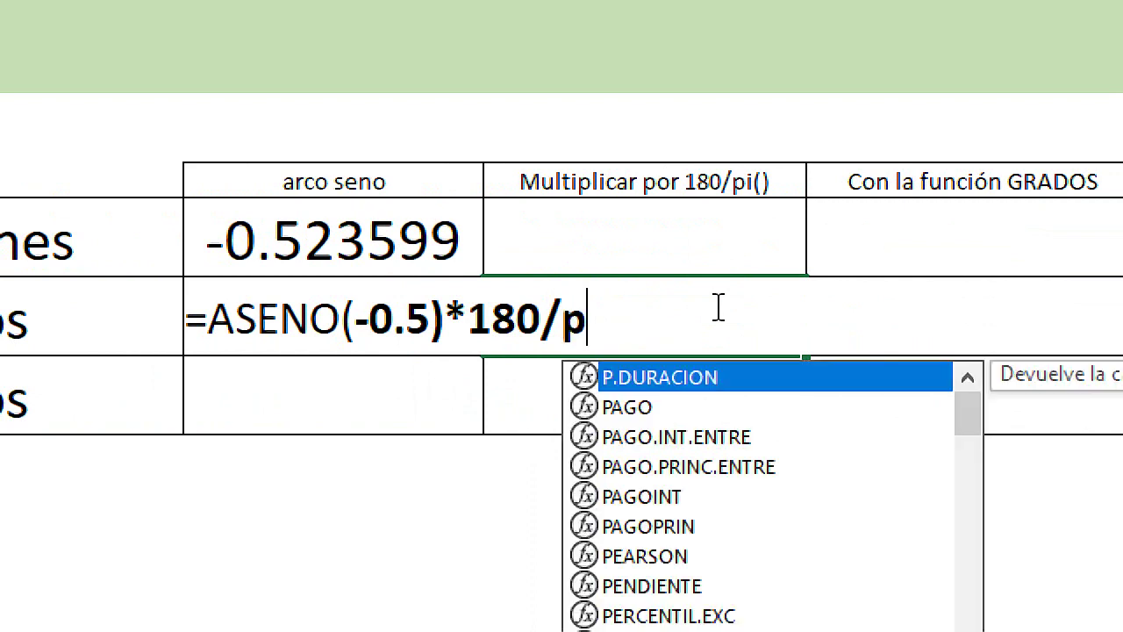
{"action": "type", "text": "i()"}
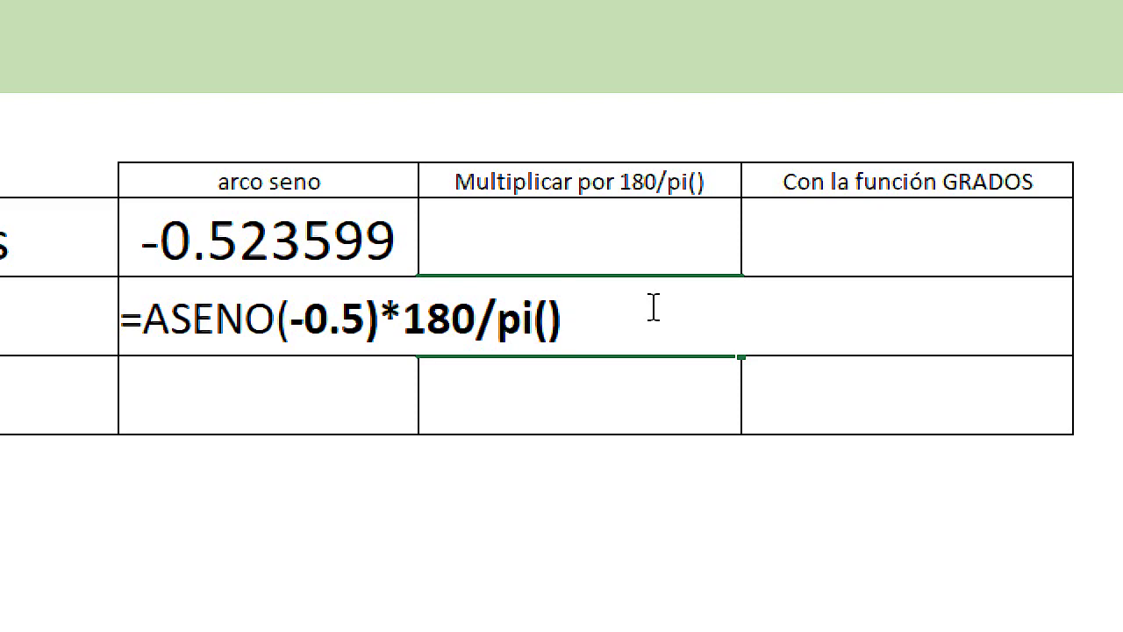
{"action": "key", "text": "Return"}
{"action": "left_click", "coordinate": [649, 305]}
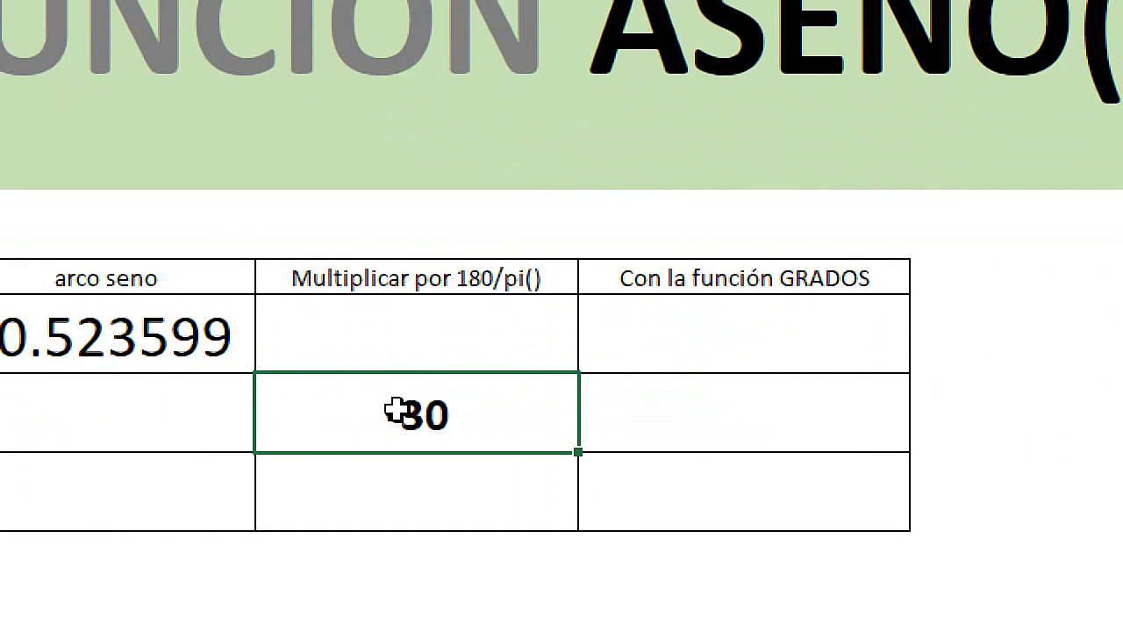
{"action": "double_click", "coordinate": [608, 347]}
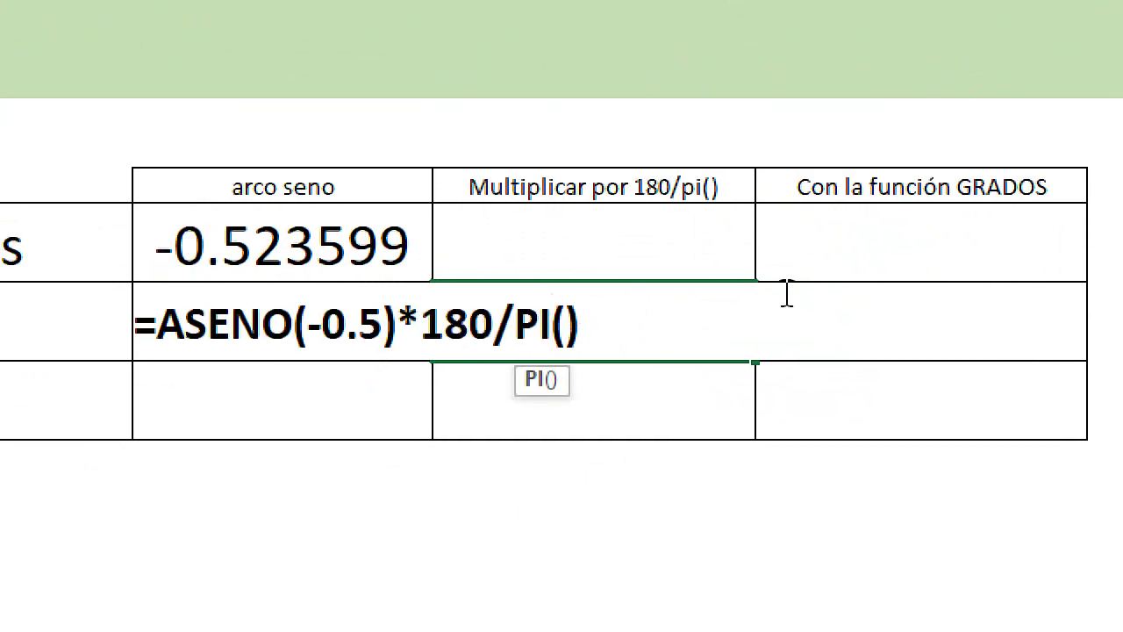
{"action": "key", "text": "Escape"}
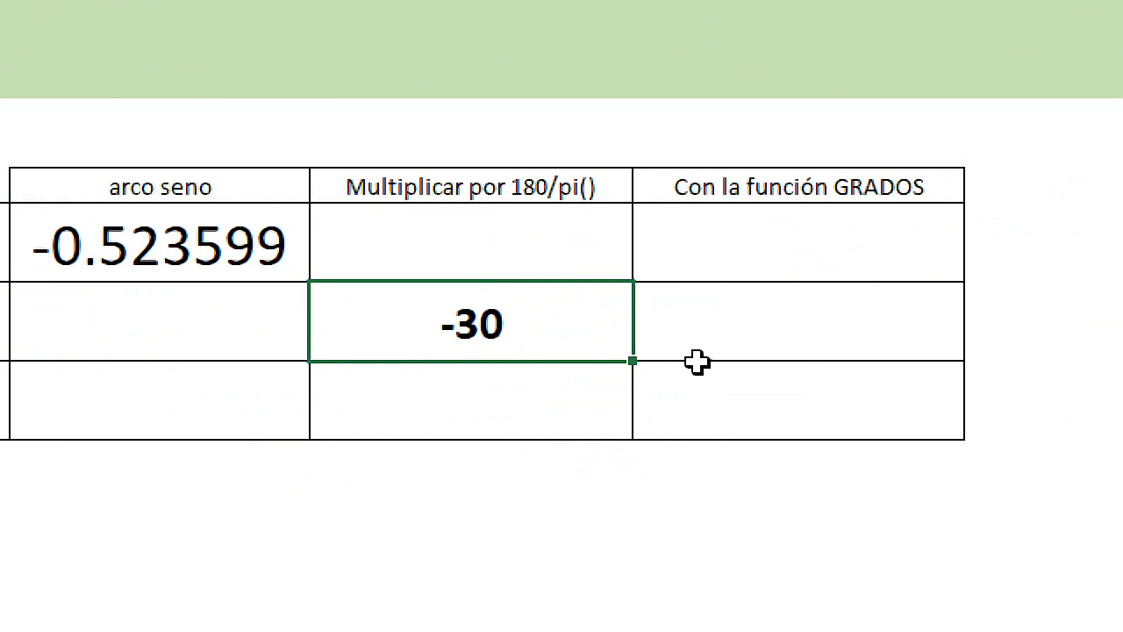
{"action": "left_click", "coordinate": [728, 333]}
Enter =GRADOS(ASENO(-0.5)) in K27 using autocomplete, fixing the argument, to display -30
{"action": "left_click", "coordinate": [803, 413]}
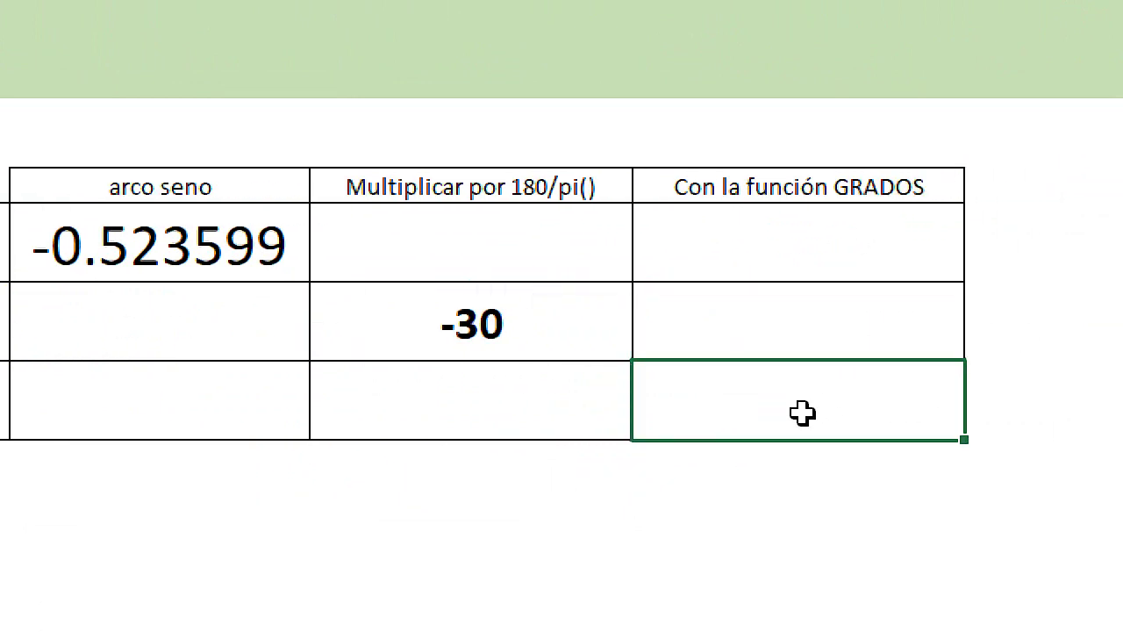
{"action": "type", "text": "="}
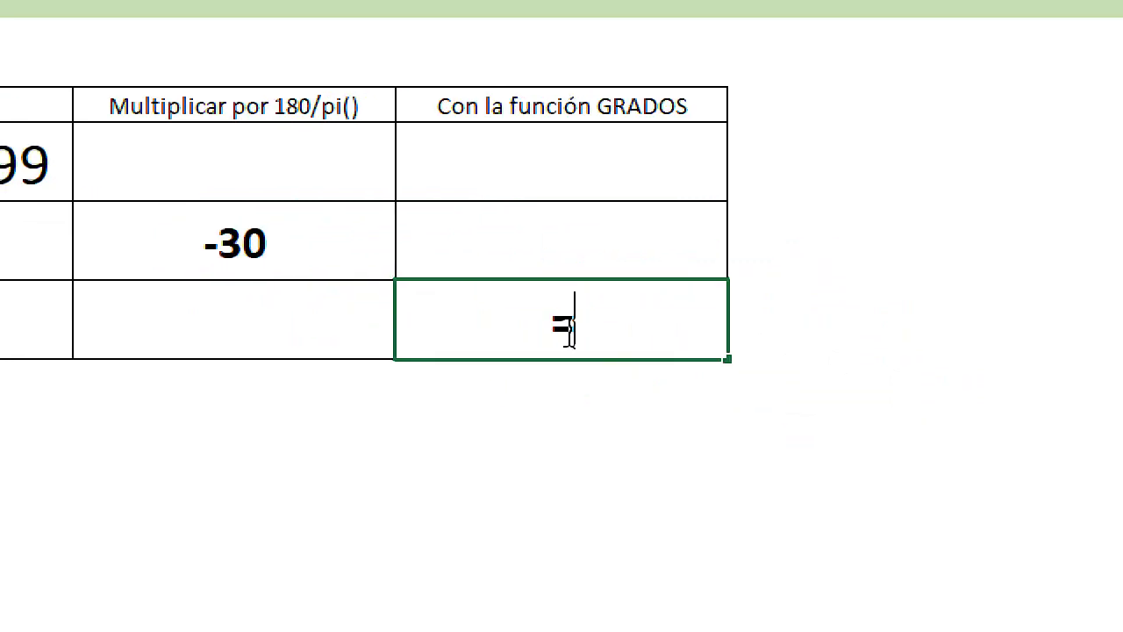
{"action": "type", "text": "grados"}
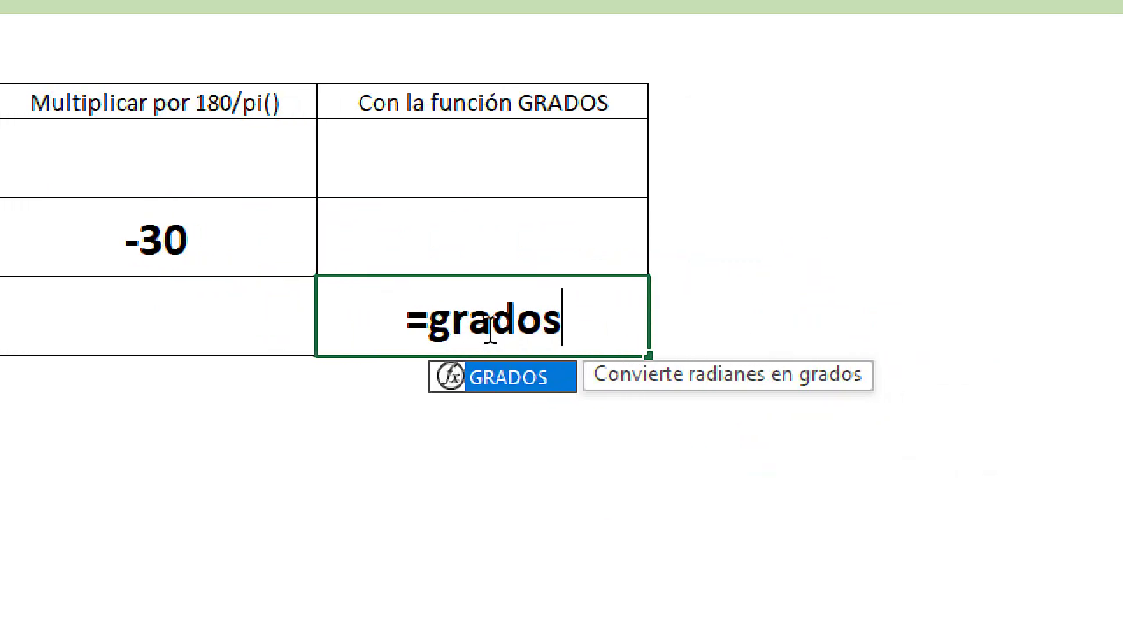
{"action": "key", "text": "Tab"}
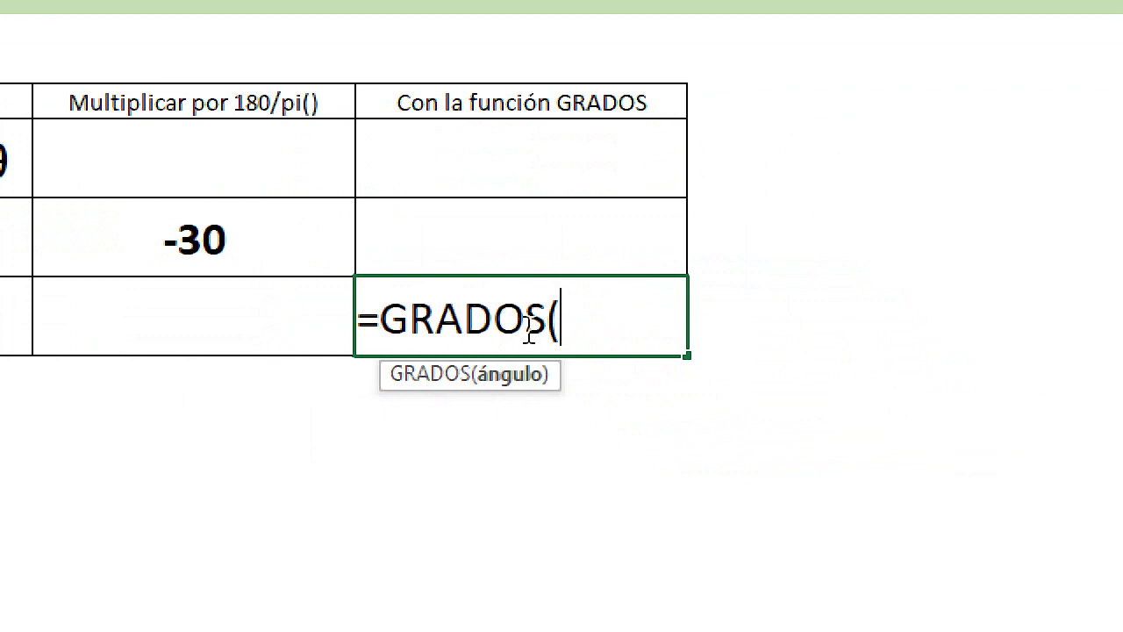
{"action": "type", "text": "A"}
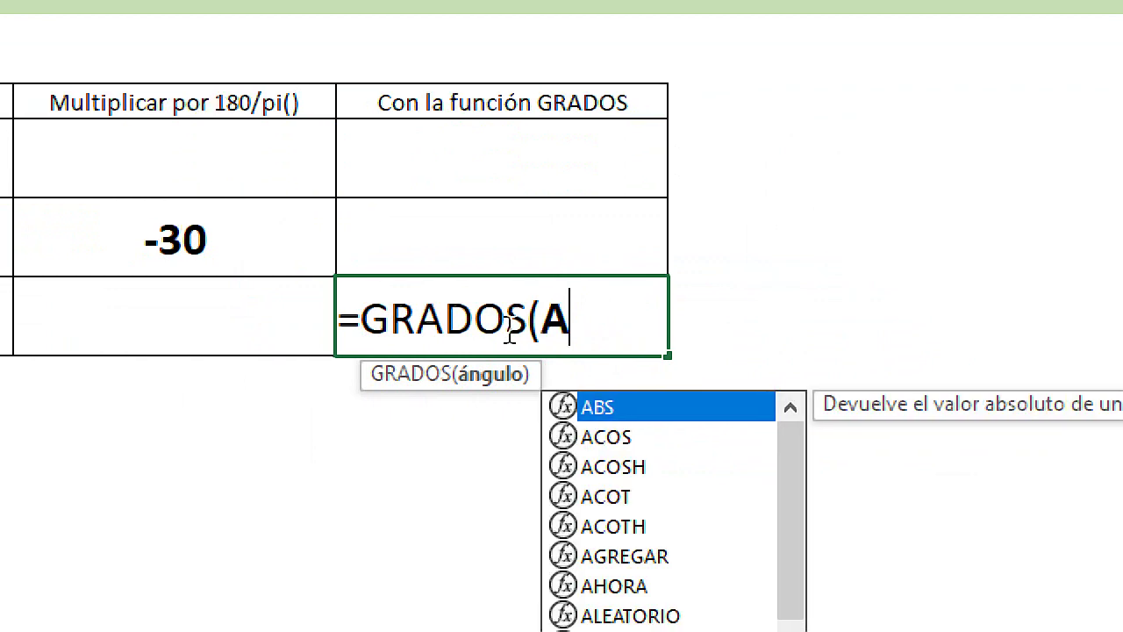
{"action": "type", "text": "se"}
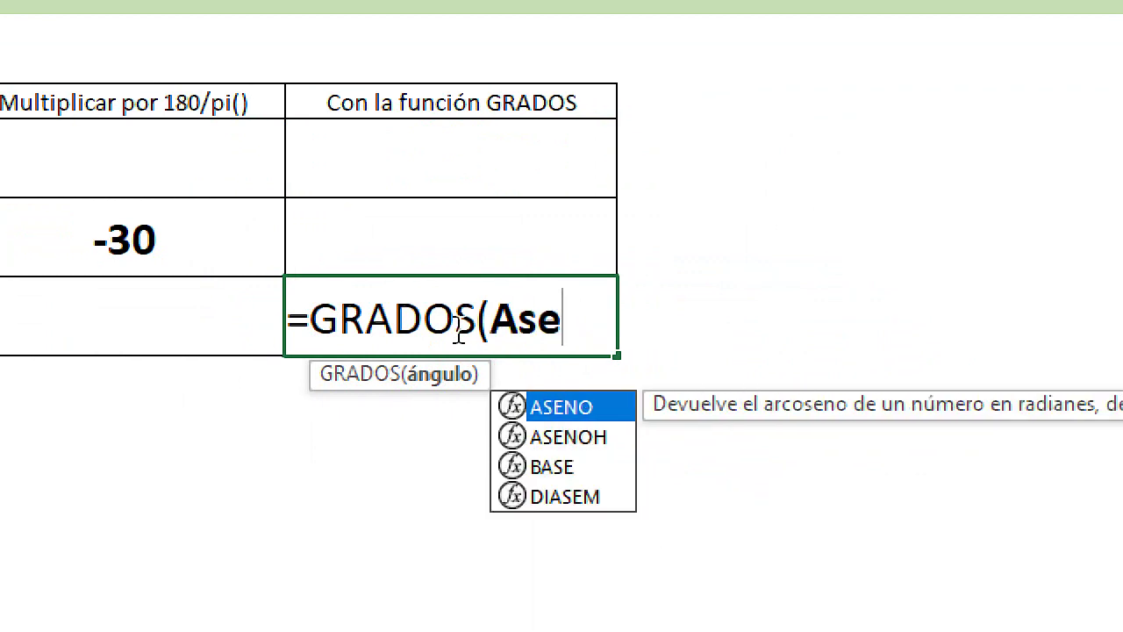
{"action": "key", "text": "Tab"}
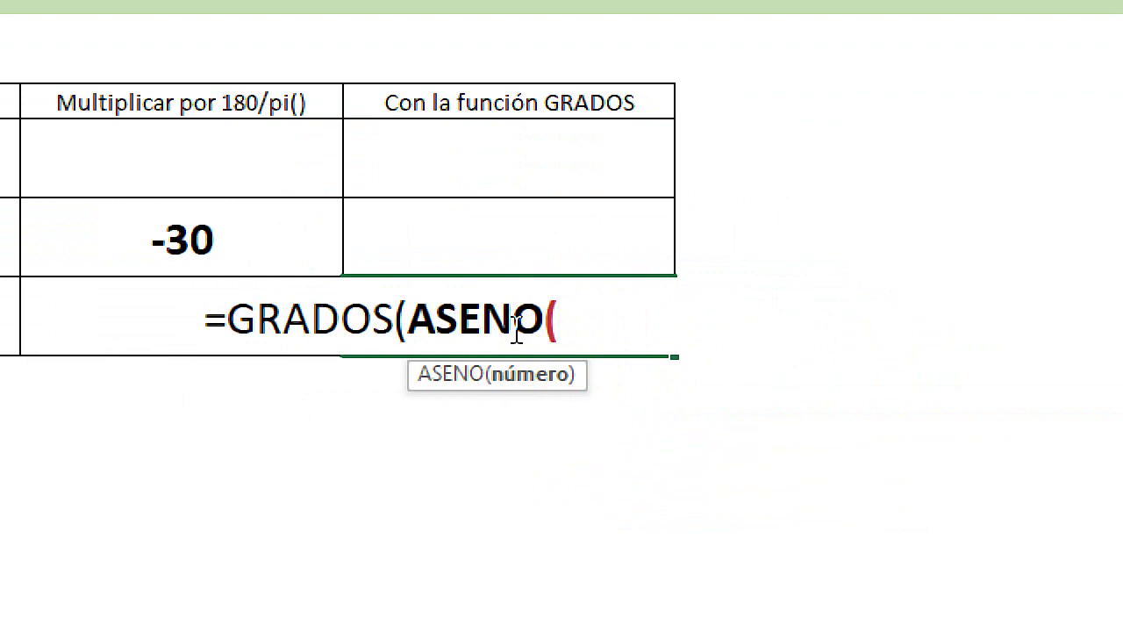
{"action": "type", "text": "-10"}
{"action": "key", "text": "BackSpace"}
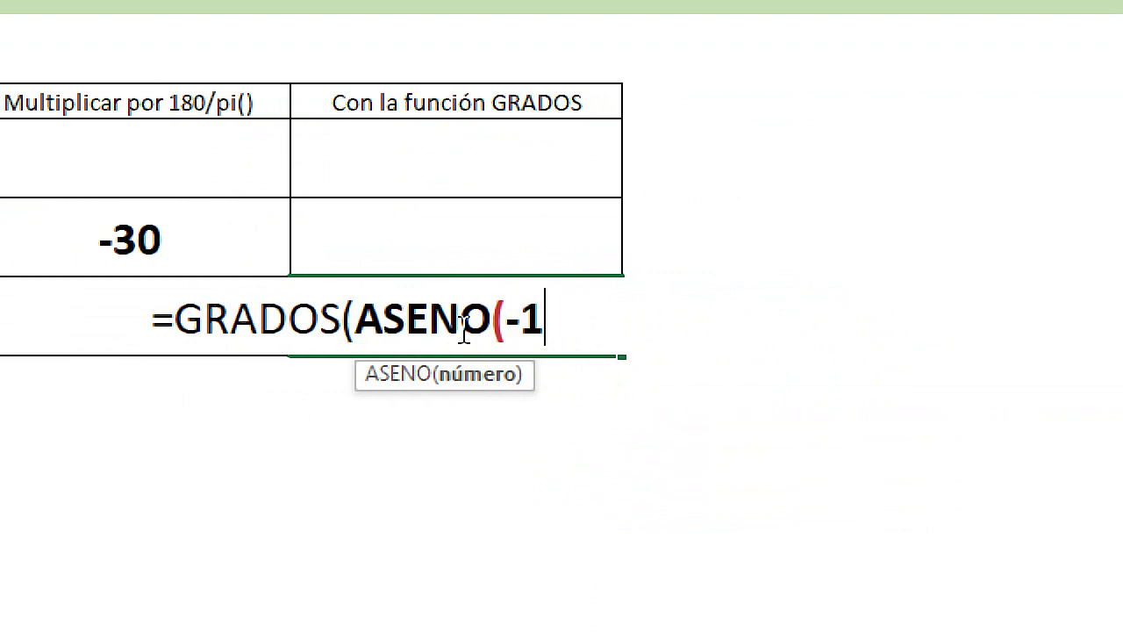
{"action": "key", "text": "BackSpace"}
{"action": "type", "text": "0.5"}
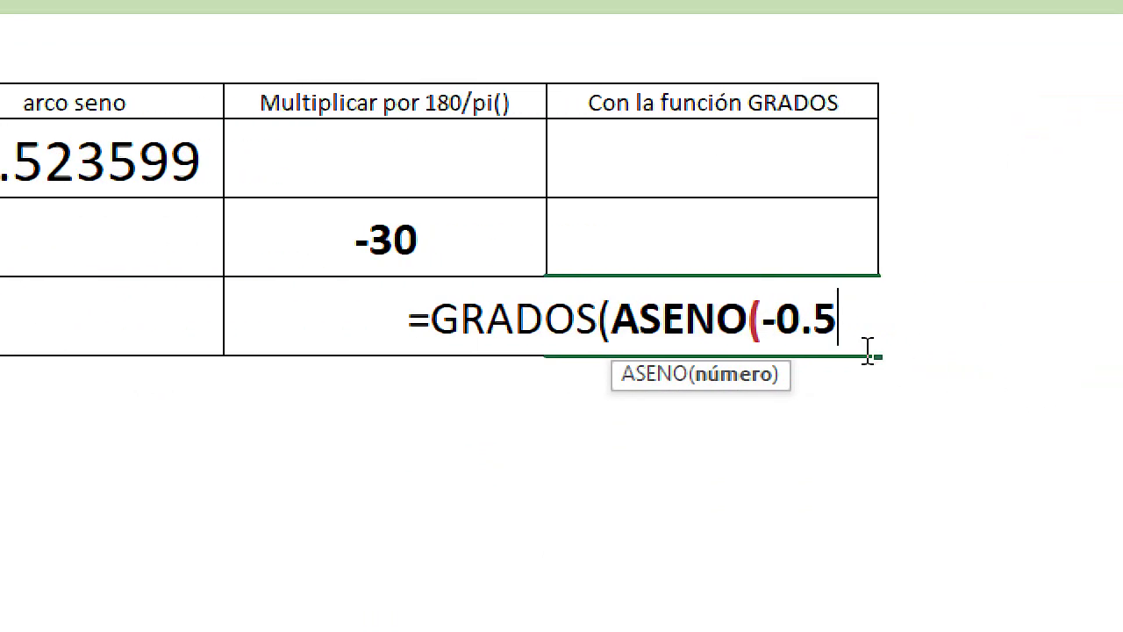
{"action": "type", "text": ")"}
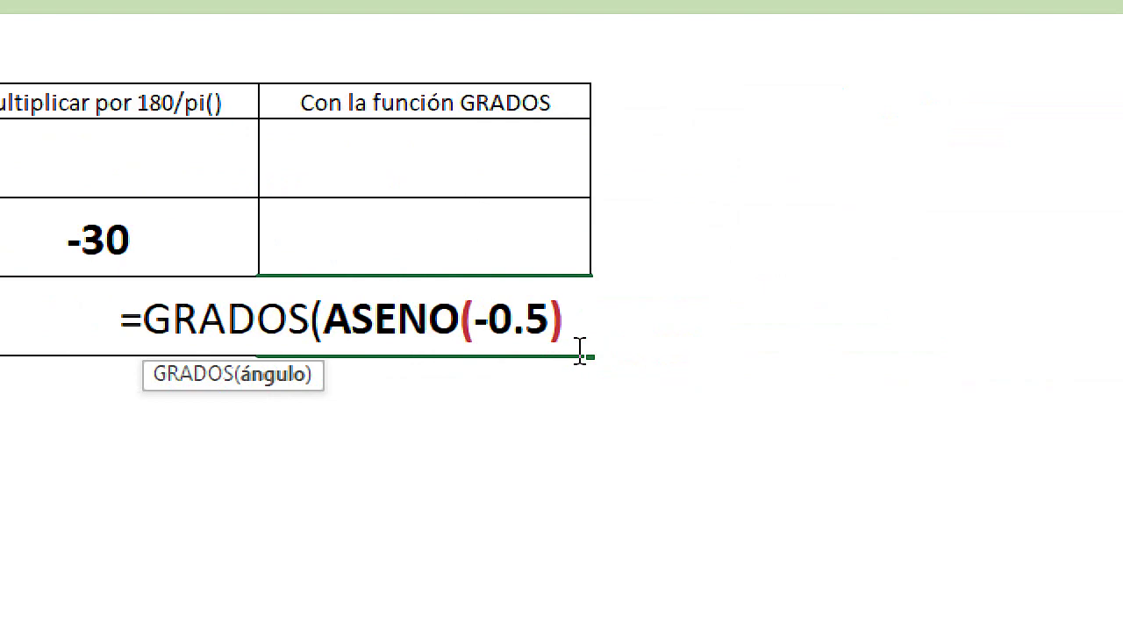
{"action": "type", "text": ")"}
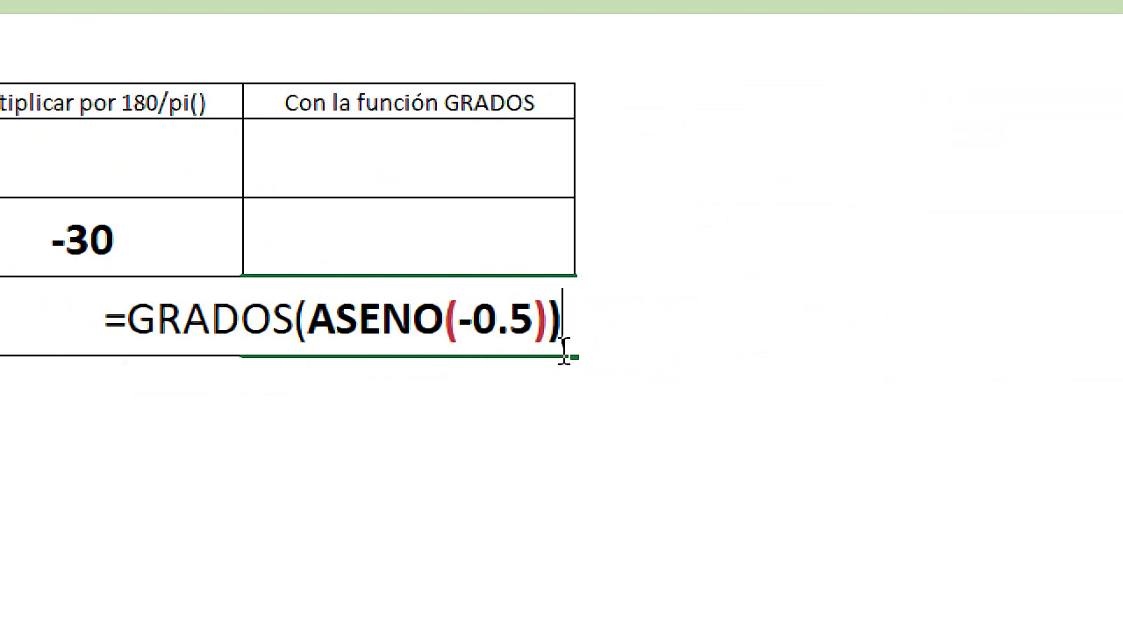
{"action": "key", "text": "Return"}
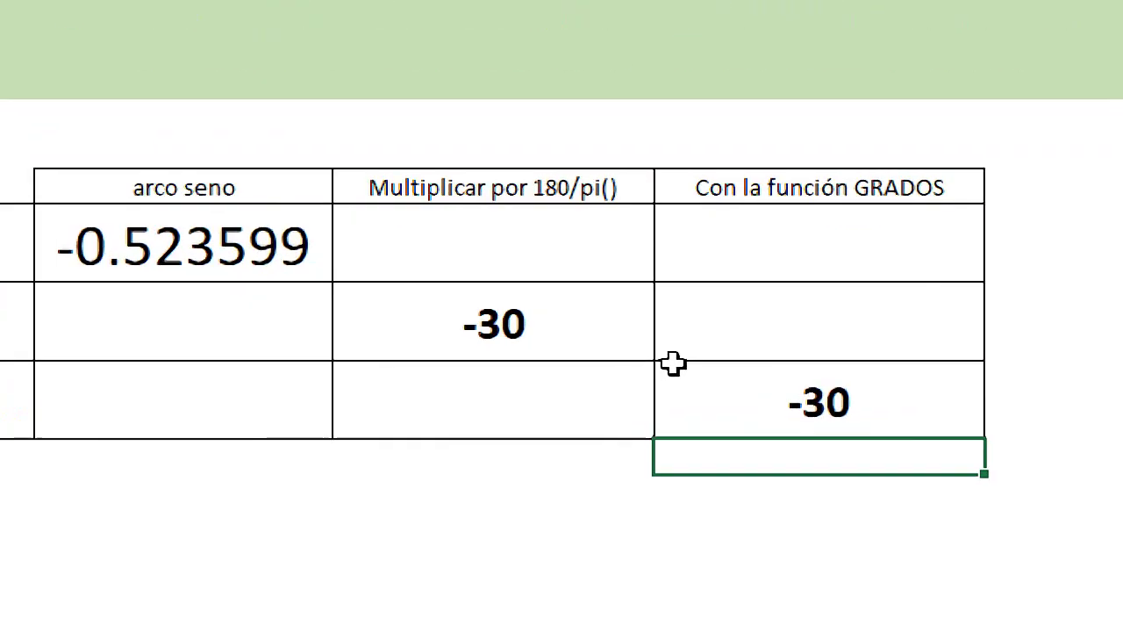
{"action": "double_click", "coordinate": [728, 376]}
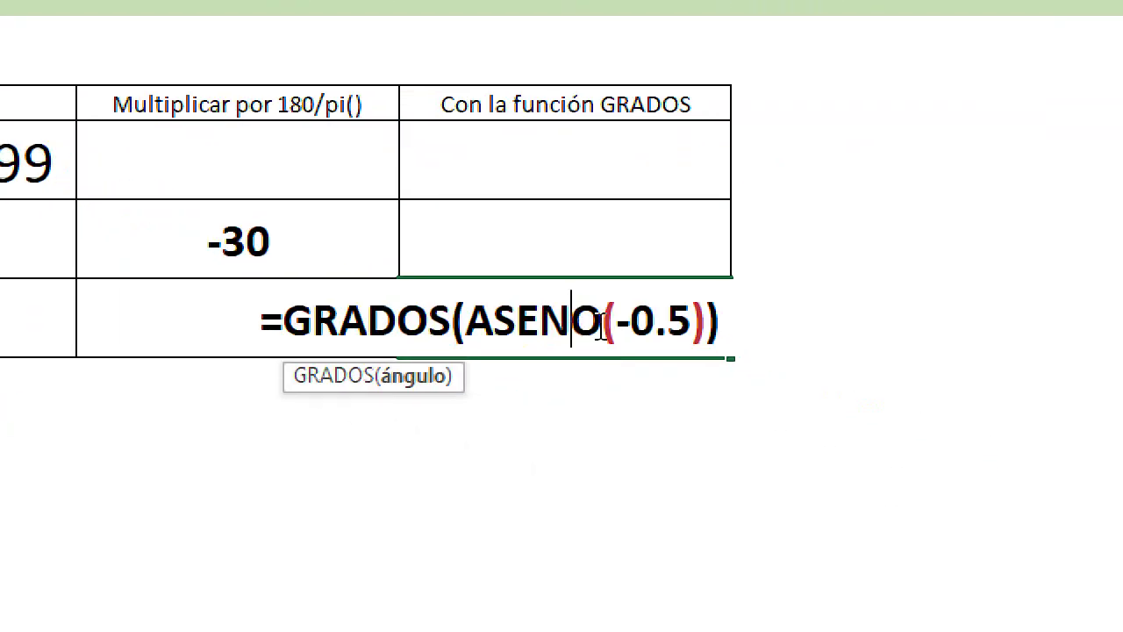
{"action": "left_click_drag", "start_coordinate": [439, 323], "coordinate": [261, 323]}
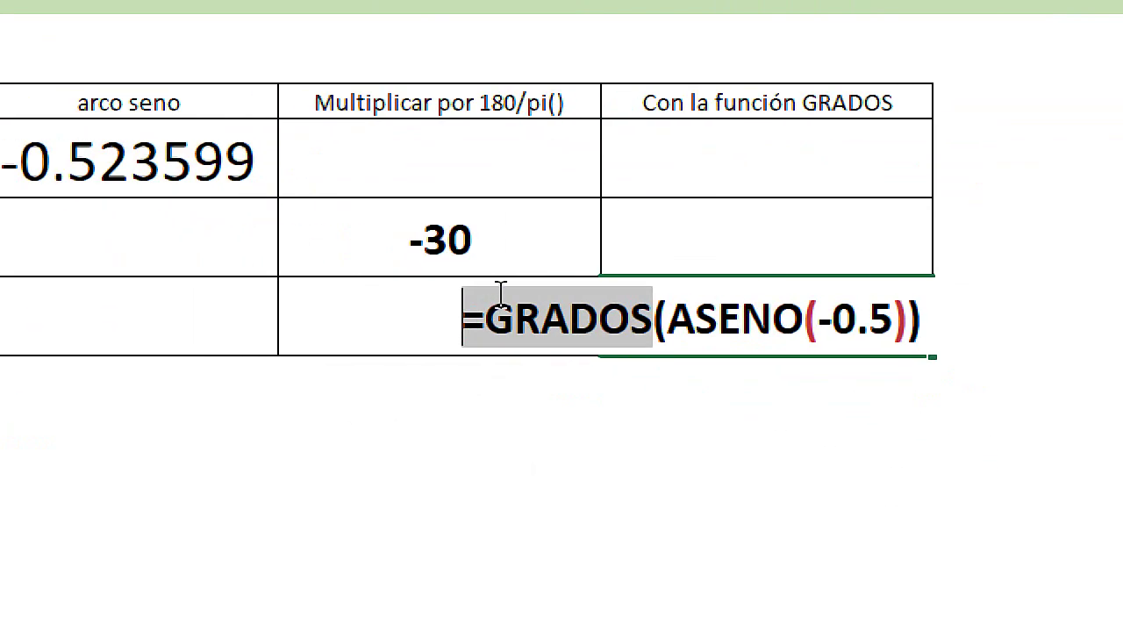
{"action": "key", "text": "Escape"}
{"action": "double_click", "coordinate": [474, 249]}
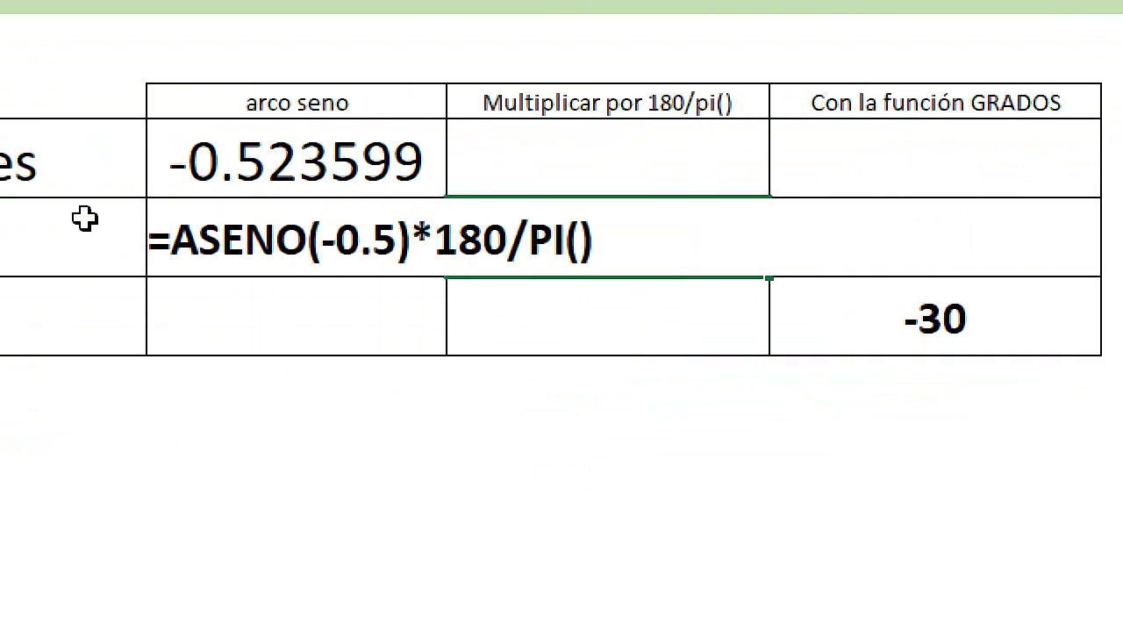
{"action": "left_click_drag", "start_coordinate": [604, 250], "coordinate": [669, 250]}
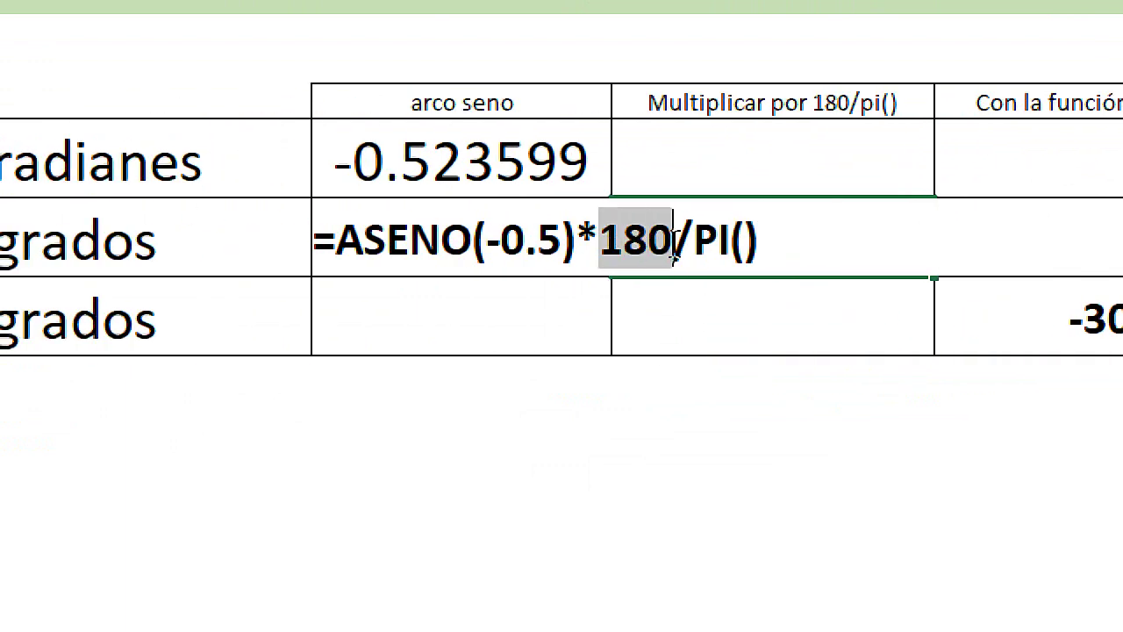
{"action": "key", "text": "Escape"}
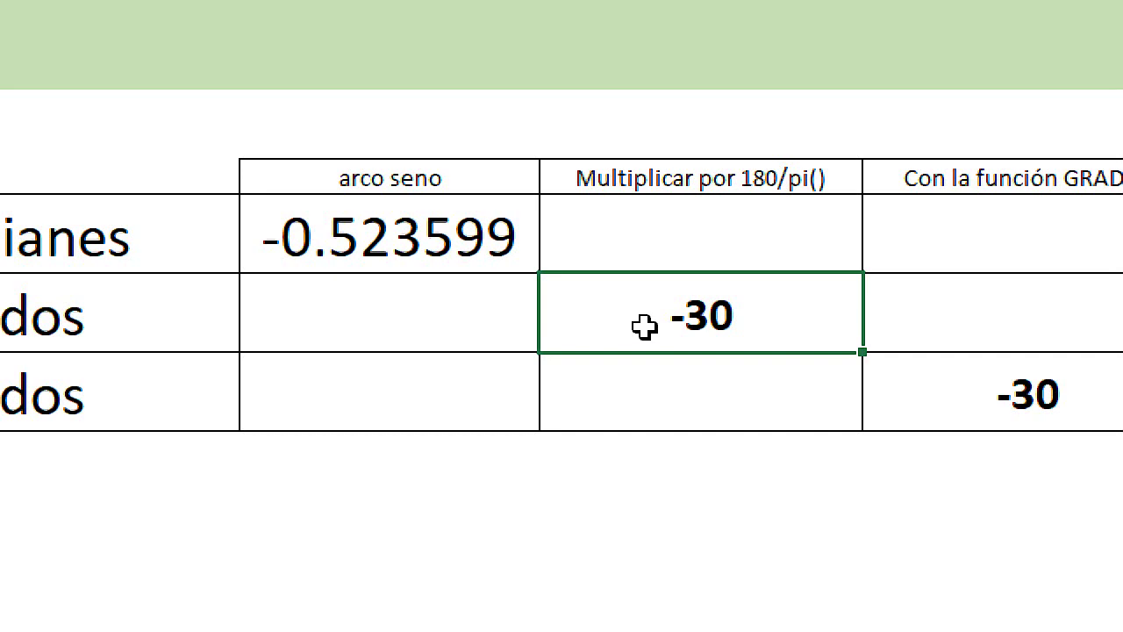